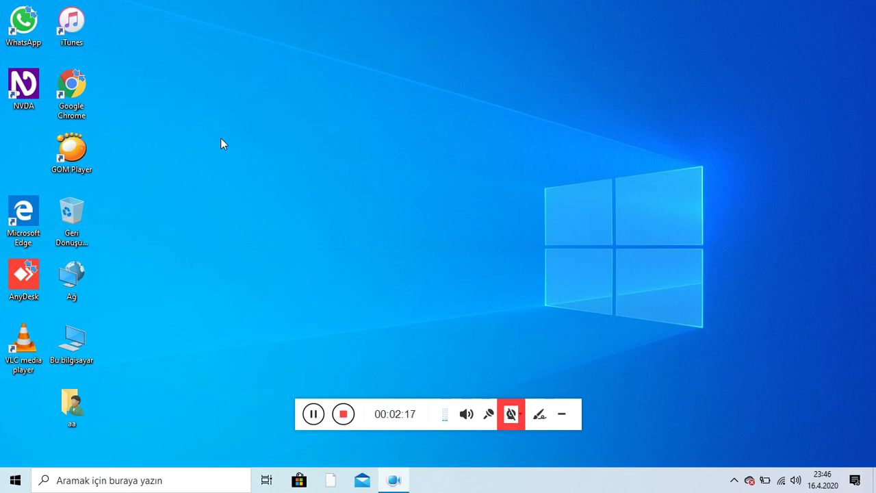
Open NVDA's add-on documentation list, Eklenti dokümantasyonu ÇALIŞIYOR, from the Yardım entries.
{"action": "key", "text": "Insert+n"}
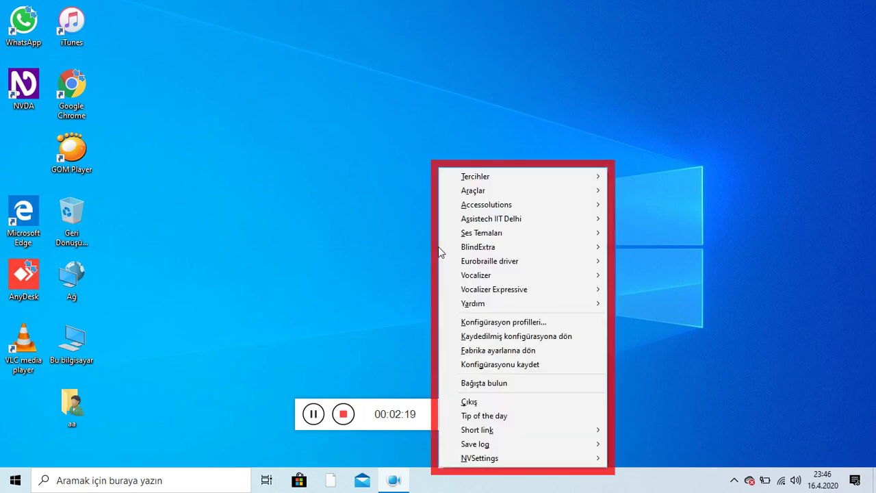
{"action": "key", "text": "Down"}
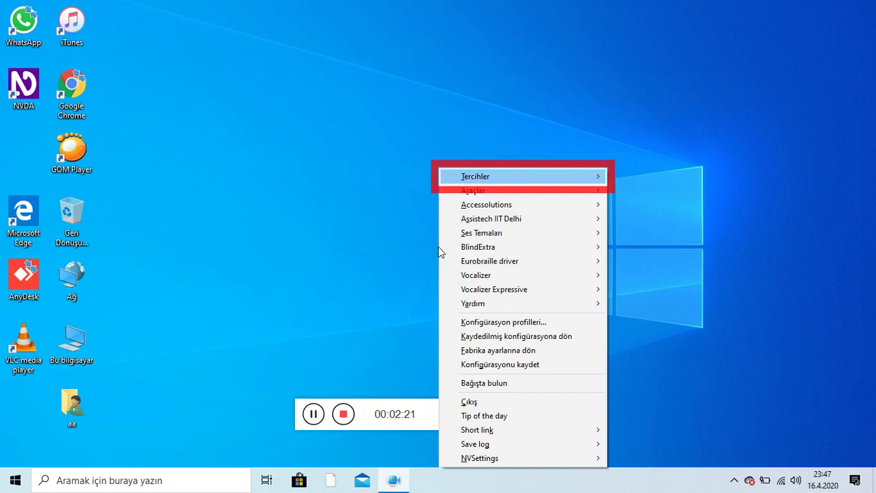
{"action": "key", "text": "Down"}
{"action": "key", "text": "Down"}
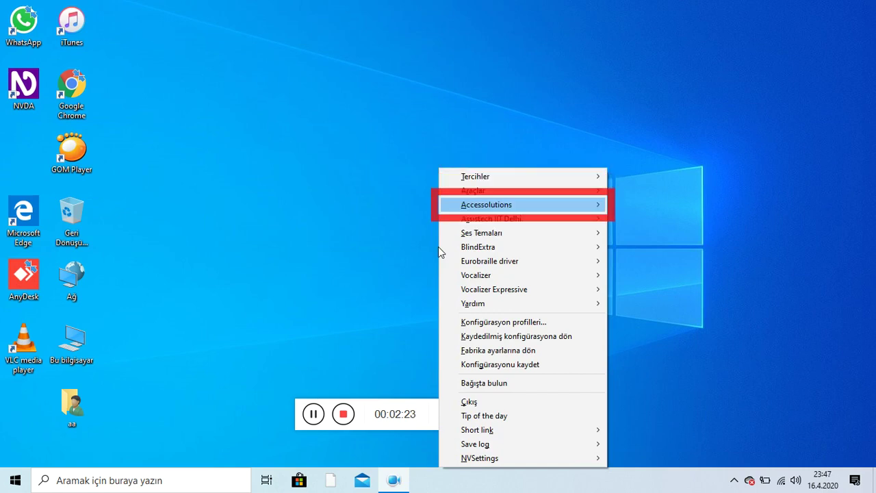
{"action": "key", "text": "Down"}
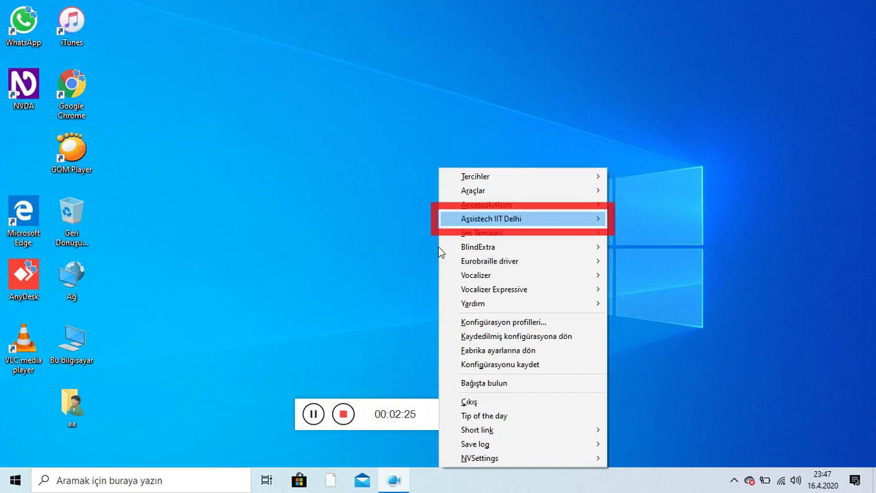
{"action": "key", "text": "Down"}
{"action": "key", "text": "Down"}
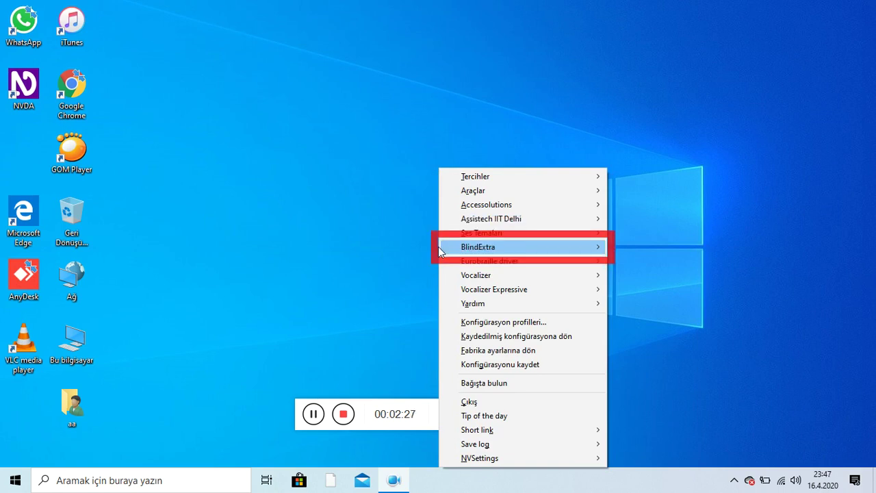
{"action": "key", "text": "Down"}
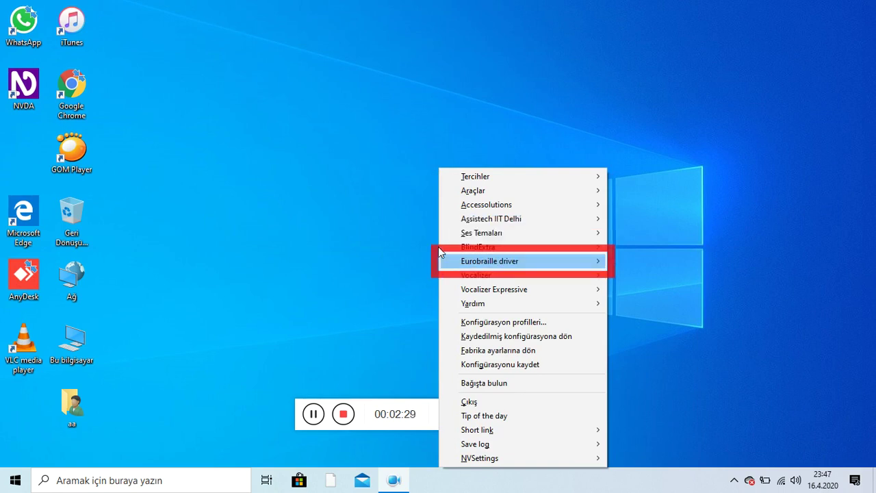
{"action": "key", "text": "Down"}
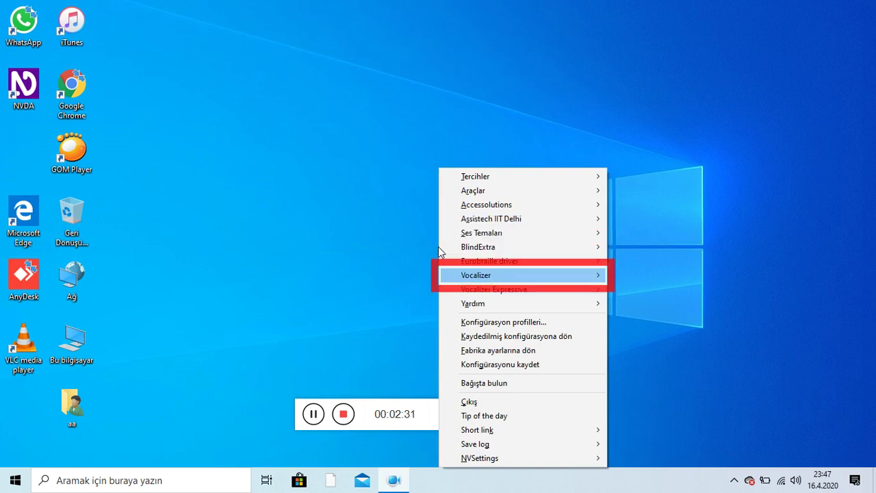
{"action": "key", "text": "Down"}
{"action": "key", "text": "Down"}
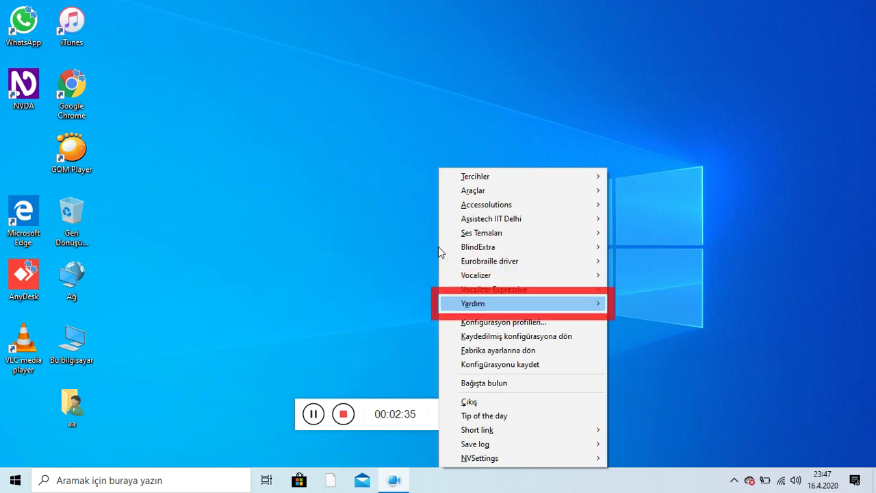
{"action": "key", "text": "Right"}
{"action": "key", "text": "Up"}
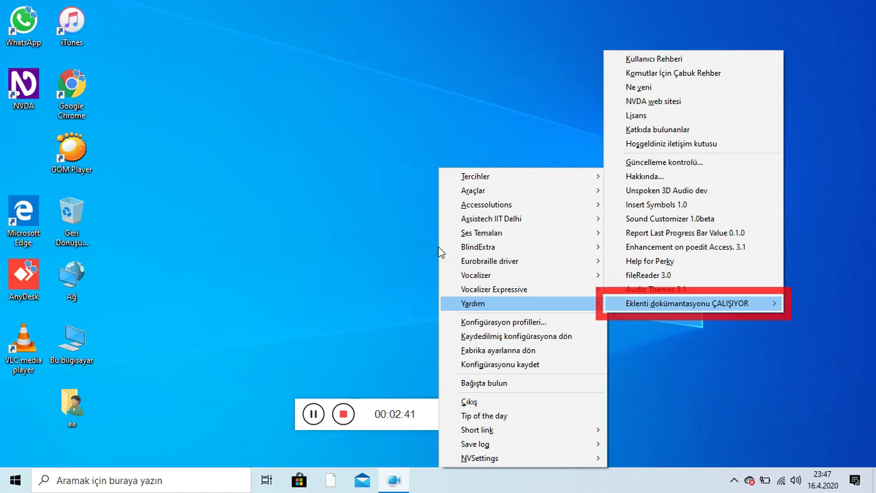
{"action": "key", "text": "Right"}
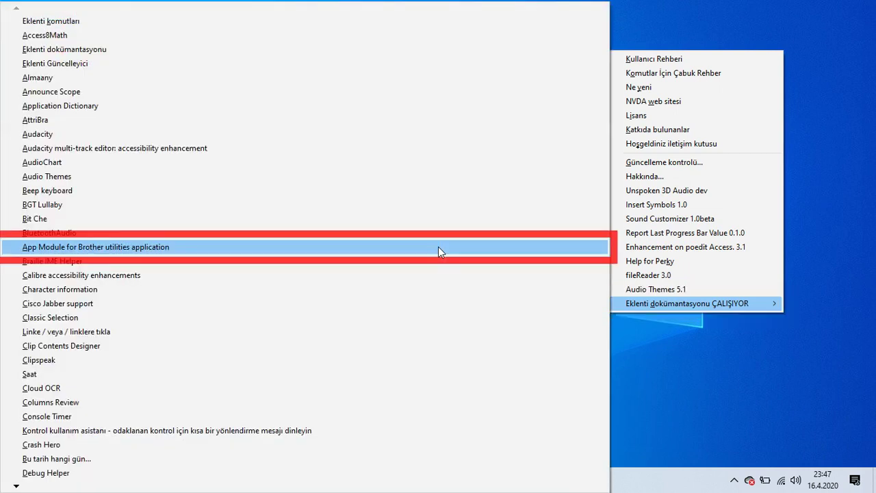
{"action": "key", "text": "Left"}
{"action": "key", "text": "Right"}
Examine the last entries of the add-on documentation list, around Seçili metnin öğelerini say and Add status bar reading.
{"action": "key", "text": "Up"}
{"action": "key", "text": "Up"}
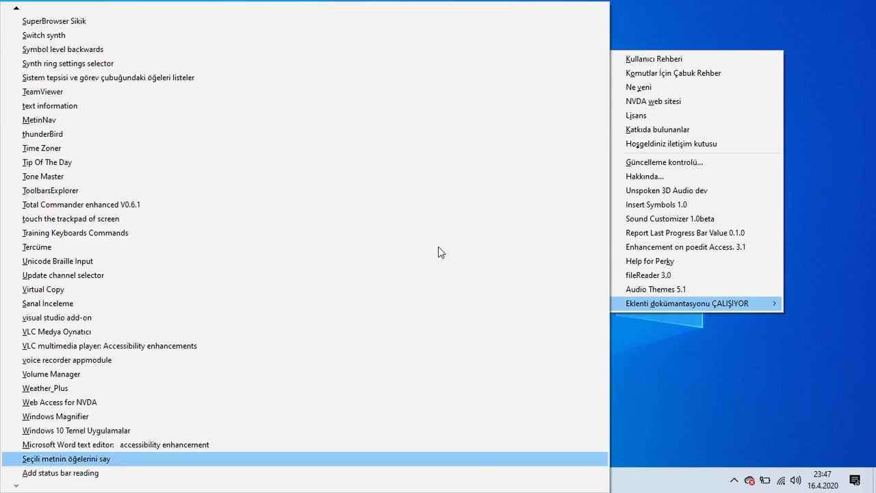
{"action": "key", "text": "Up"}
{"action": "key", "text": "Up"}
{"action": "key", "text": "Up"}
{"action": "key", "text": "Down"}
{"action": "key", "text": "Down"}
{"action": "key", "text": "Down"}
{"action": "key", "text": "Down"}
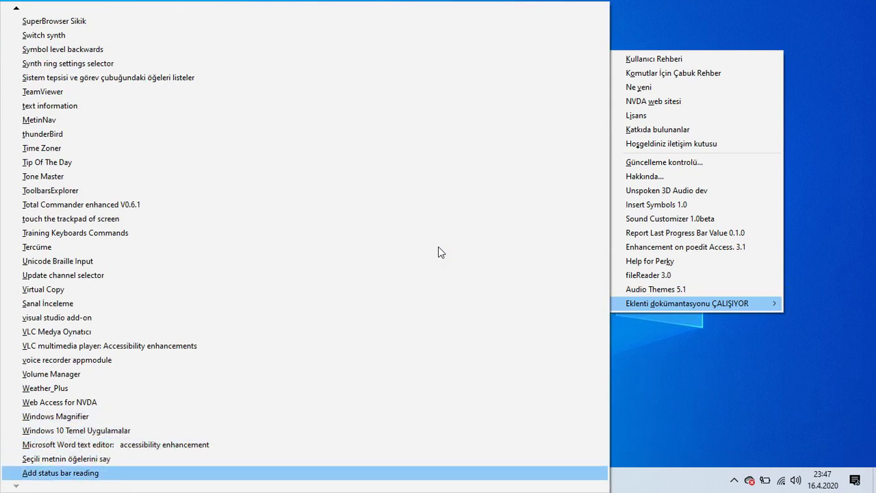
Read through the installed add-ons in the documentation list one by one, from its first entries down to Remote Support.
{"action": "key", "text": "Down"}
{"action": "key", "text": "Down"}
{"action": "key", "text": "Down"}
{"action": "key", "text": "Down"}
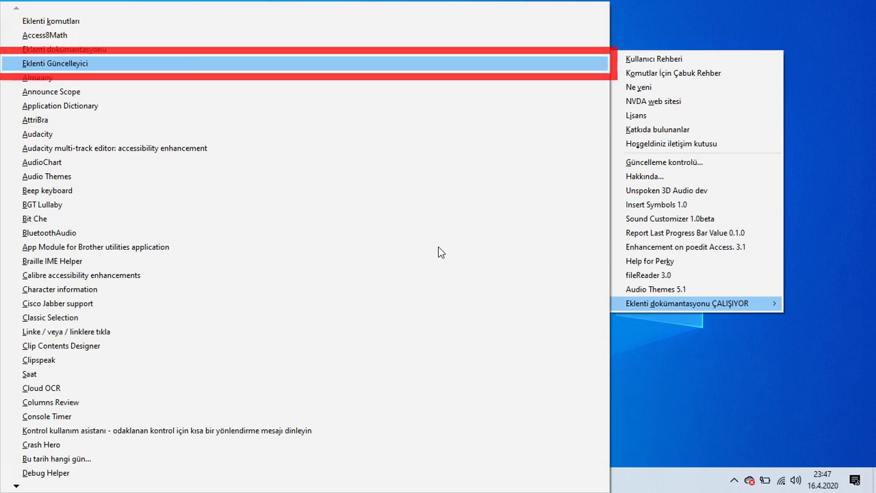
{"action": "key", "text": "Down"}
{"action": "key", "text": "Down"}
{"action": "key", "text": "Down"}
{"action": "key", "text": "Down"}
{"action": "key", "text": "Down"}
{"action": "key", "text": "Down"}
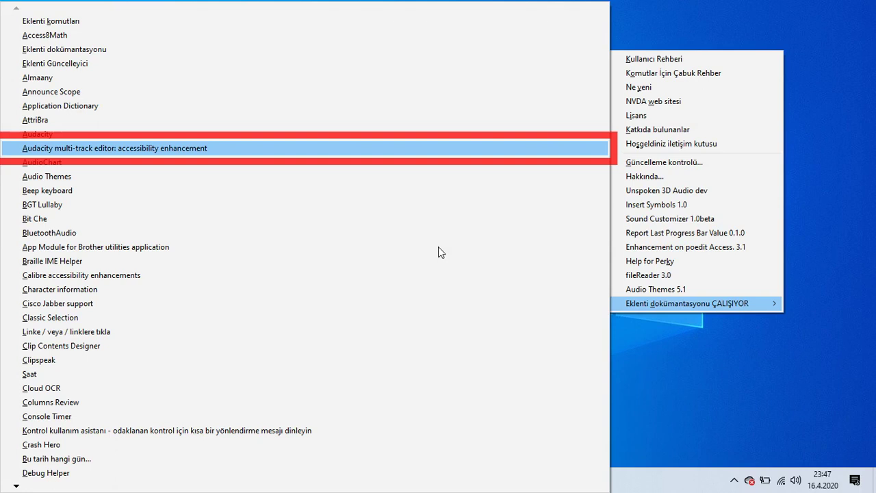
{"action": "key", "text": "Down"}
{"action": "key", "text": "Down"}
{"action": "key", "text": "Down"}
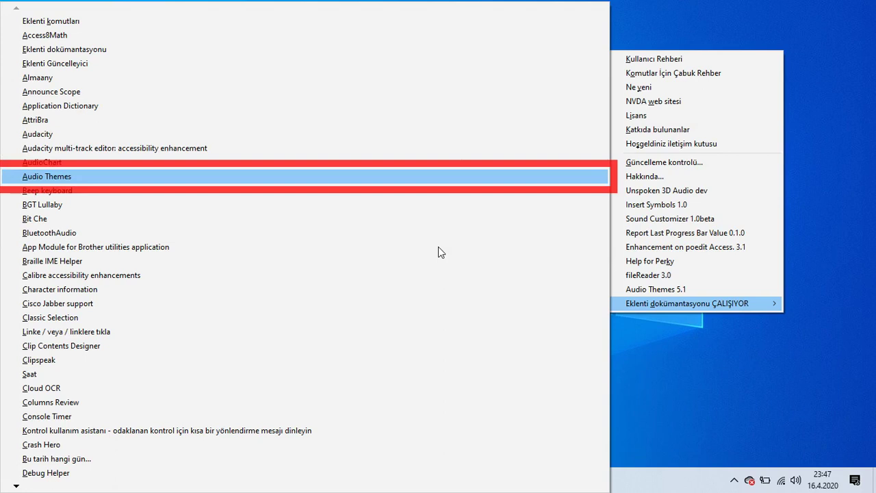
{"action": "key", "text": "Down"}
{"action": "key", "text": "Down"}
{"action": "key", "text": "Down"}
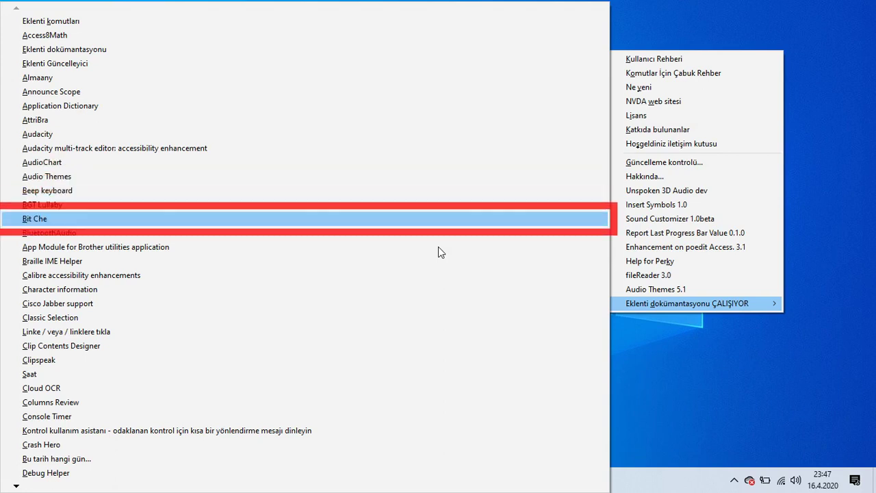
{"action": "key", "text": "Down"}
{"action": "key", "text": "Down"}
{"action": "key", "text": "Down"}
{"action": "key", "text": "Down"}
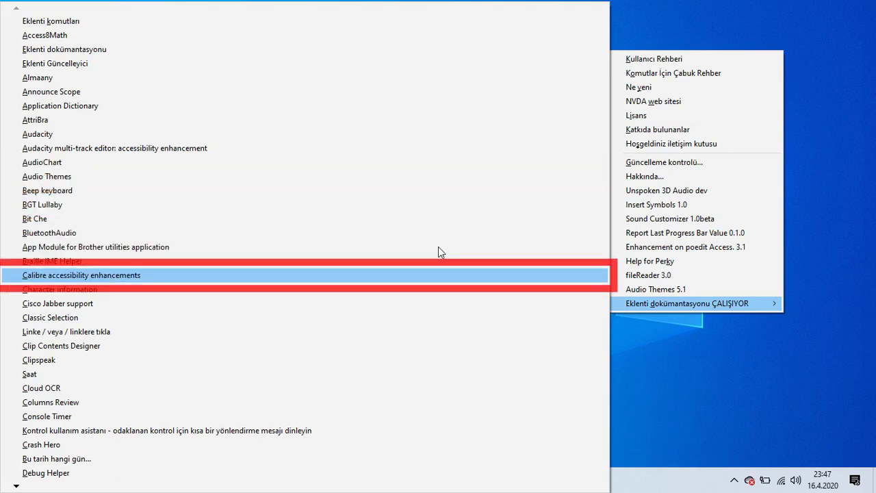
{"action": "key", "text": "Down"}
{"action": "key", "text": "Down"}
{"action": "key", "text": "Down"}
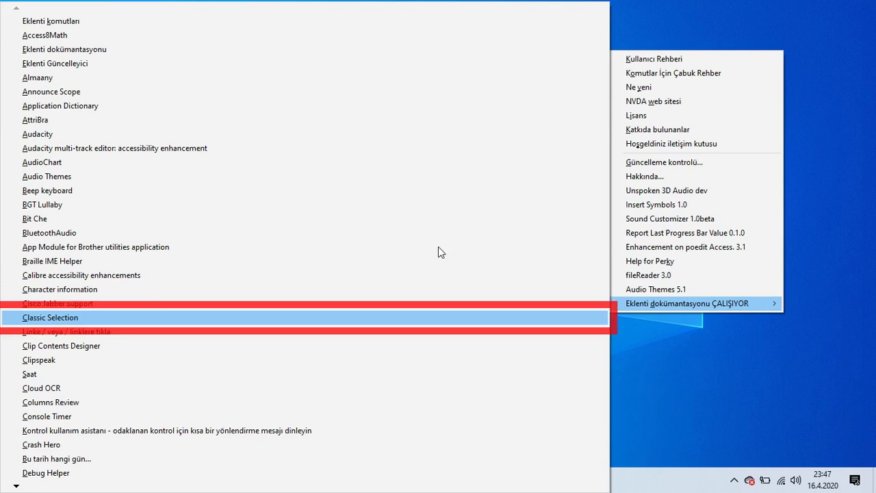
{"action": "key", "text": "Down"}
{"action": "key", "text": "Down"}
{"action": "key", "text": "Down"}
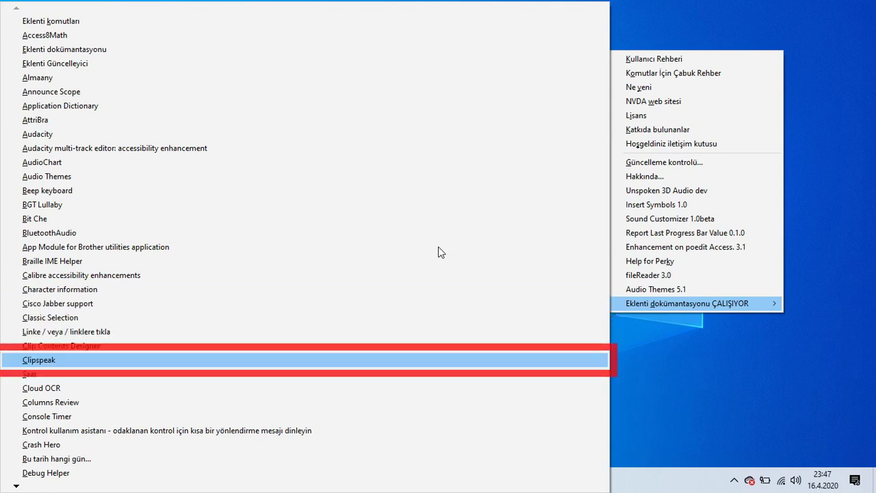
{"action": "key", "text": "Down"}
{"action": "key", "text": "Down"}
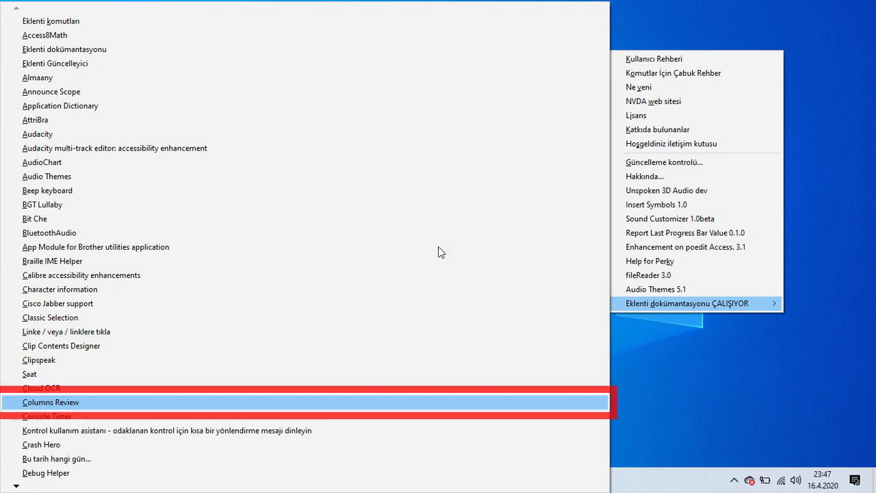
{"action": "key", "text": "Down"}
{"action": "key", "text": "Down"}
{"action": "key", "text": "Down"}
{"action": "key", "text": "Down"}
{"action": "key", "text": "Down"}
{"action": "key", "text": "Down"}
{"action": "key", "text": "Down"}
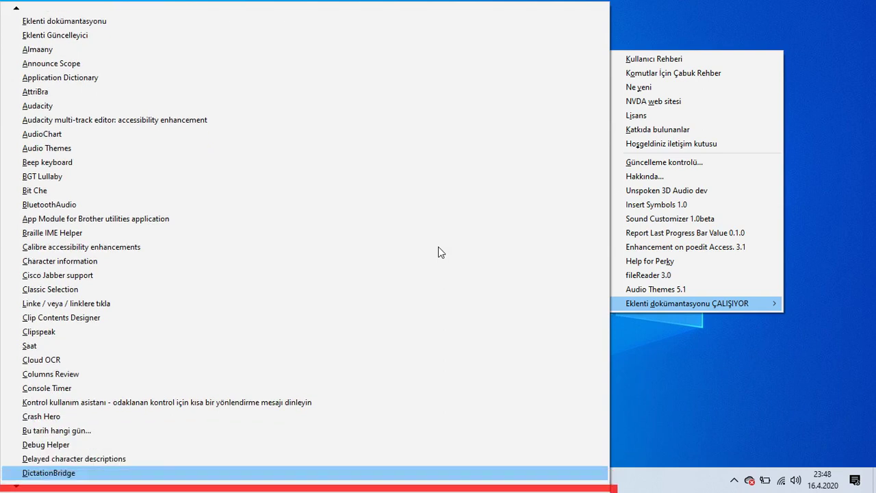
{"action": "key", "text": "Down"}
{"action": "key", "text": "Down"}
{"action": "key", "text": "Down"}
{"action": "key", "text": "Down"}
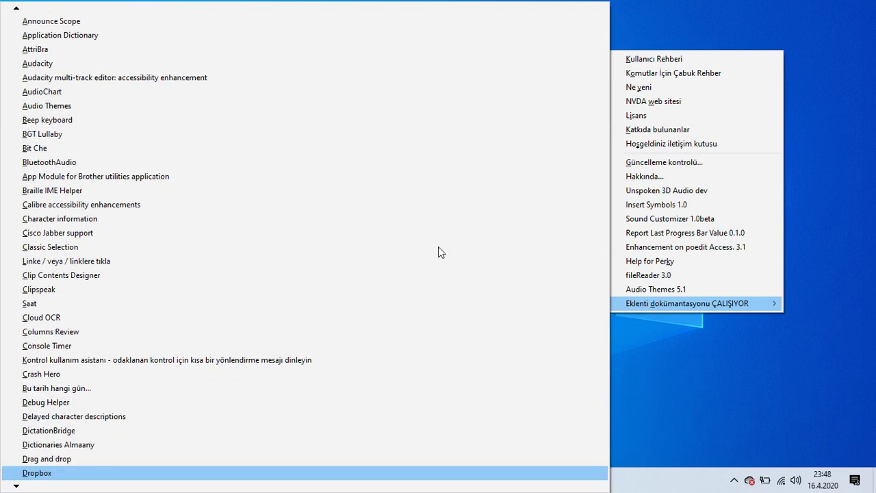
{"action": "key", "text": "Down"}
{"action": "key", "text": "Down"}
{"action": "key", "text": "Down"}
{"action": "key", "text": "Down"}
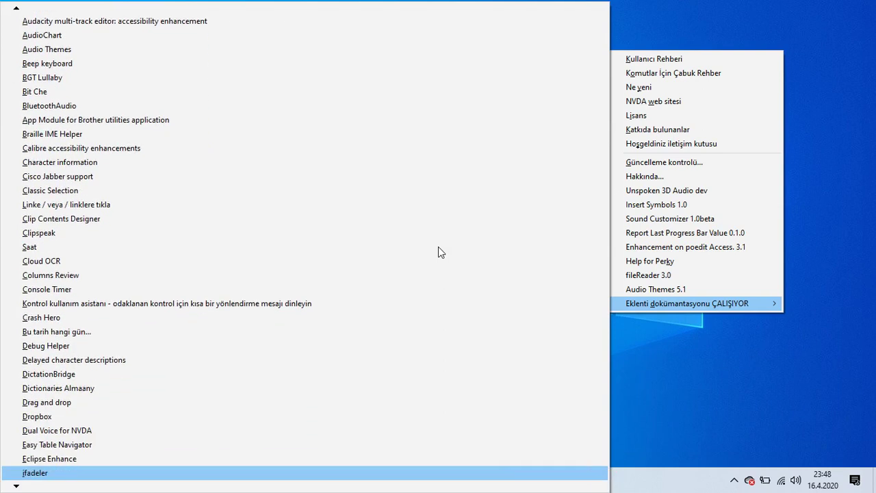
{"action": "key", "text": "Down"}
{"action": "key", "text": "Down"}
{"action": "key", "text": "Down"}
{"action": "key", "text": "Down"}
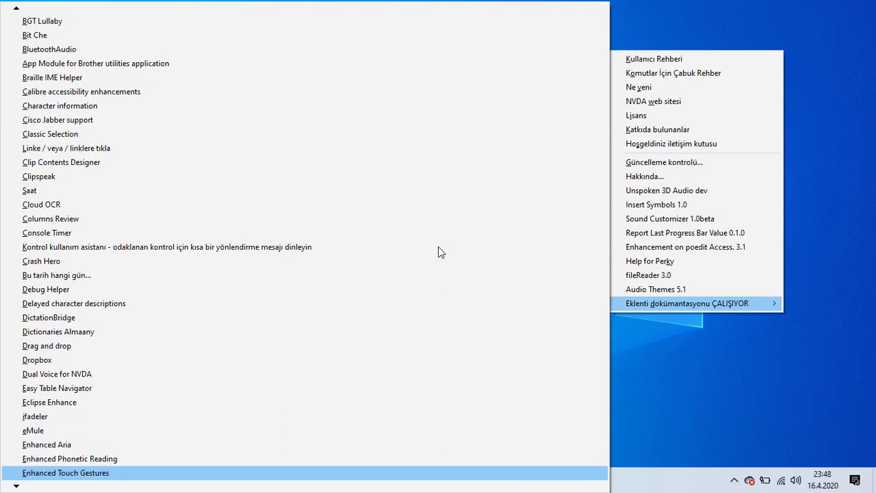
{"action": "key", "text": "Down"}
{"action": "key", "text": "Down"}
{"action": "key", "text": "Down"}
{"action": "key", "text": "Down"}
{"action": "key", "text": "Down"}
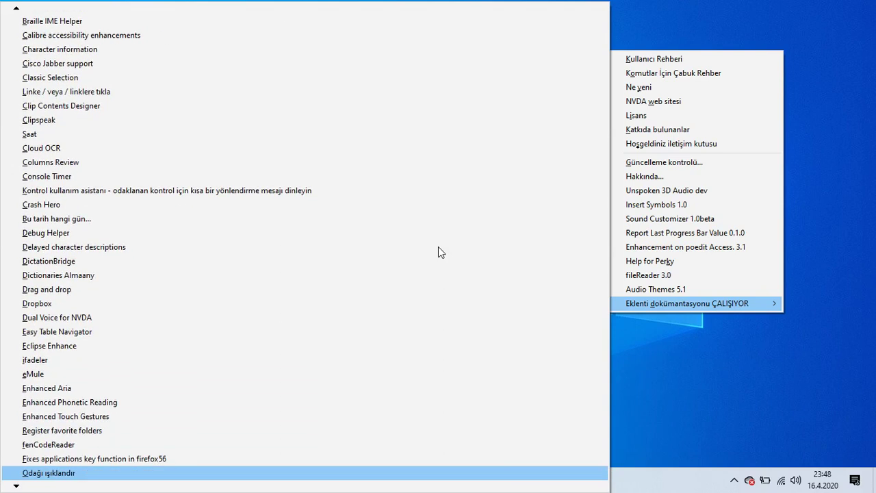
{"action": "key", "text": "Down"}
{"action": "key", "text": "Down"}
{"action": "key", "text": "Down"}
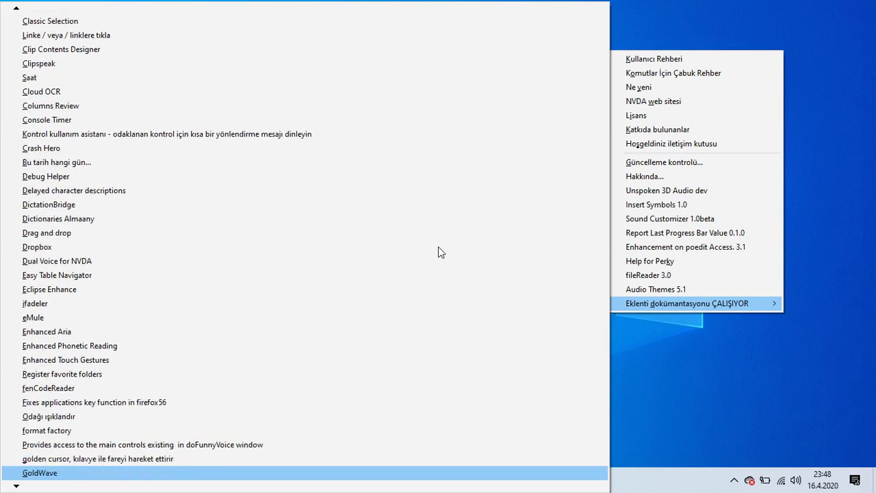
{"action": "key", "text": "Down"}
{"action": "key", "text": "Down"}
{"action": "key", "text": "Down"}
{"action": "key", "text": "Down"}
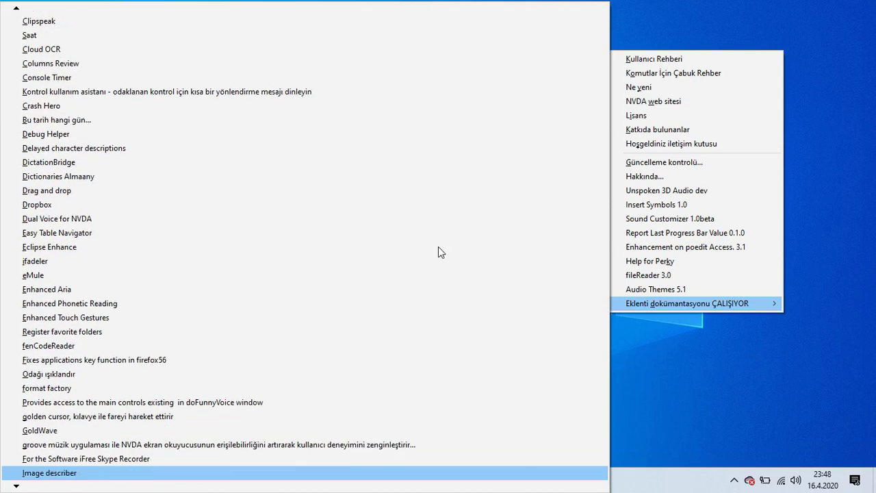
{"action": "key", "text": "Down"}
{"action": "key", "text": "Down"}
{"action": "key", "text": "Down"}
{"action": "key", "text": "Down"}
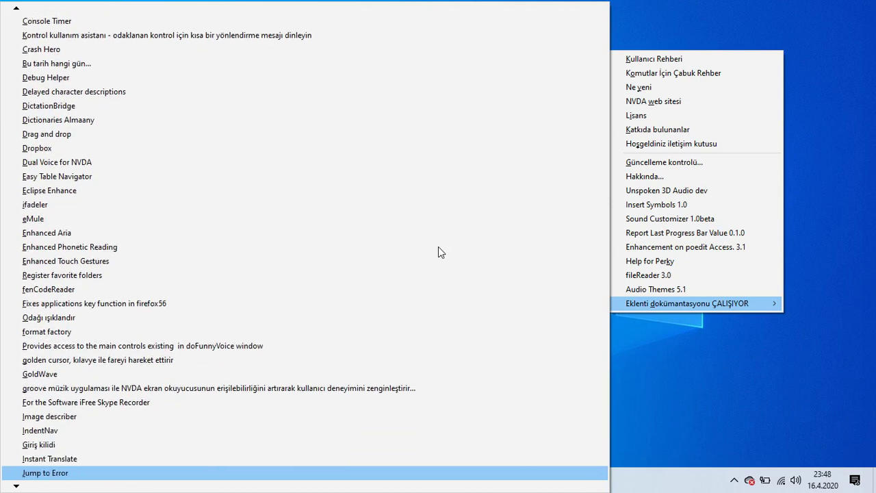
{"action": "key", "text": "Down"}
{"action": "key", "text": "Down"}
{"action": "key", "text": "Down"}
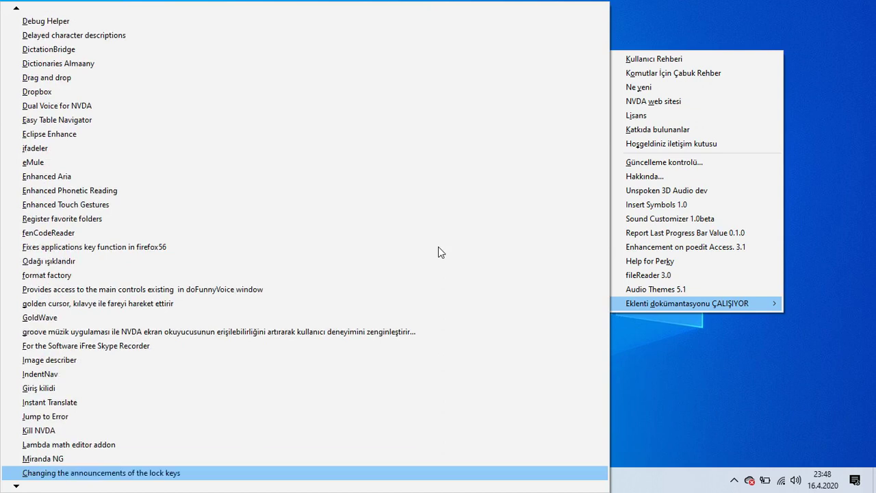
{"action": "key", "text": "Down"}
{"action": "key", "text": "Down"}
{"action": "key", "text": "Down"}
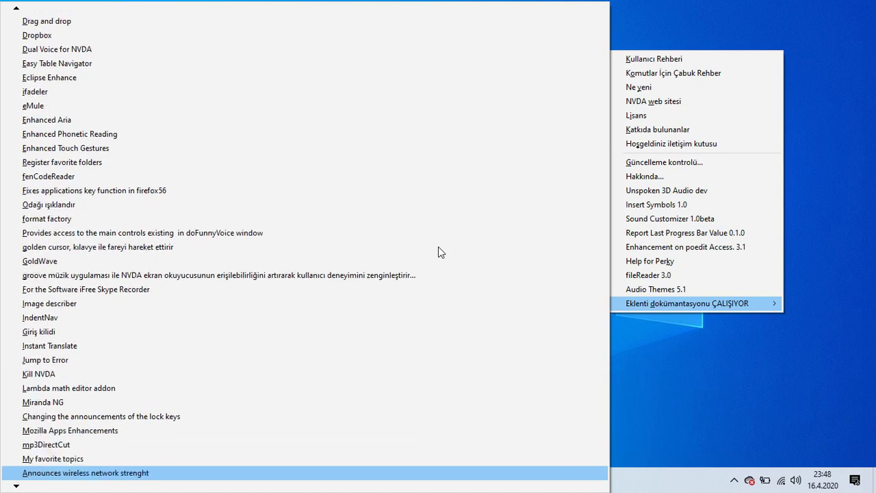
{"action": "key", "text": "Down"}
{"action": "key", "text": "Down"}
{"action": "key", "text": "Down"}
{"action": "key", "text": "Down"}
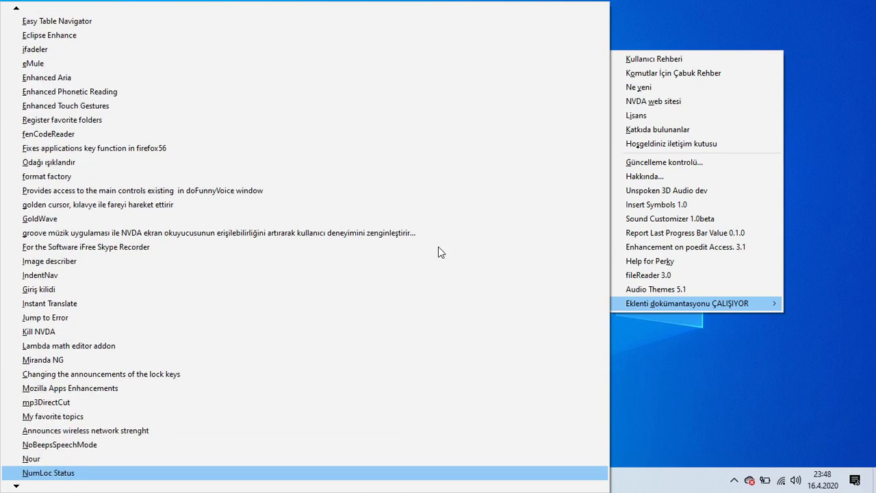
{"action": "key", "text": "Down"}
{"action": "key", "text": "Down"}
{"action": "key", "text": "Down"}
{"action": "key", "text": "Down"}
{"action": "key", "text": "Down"}
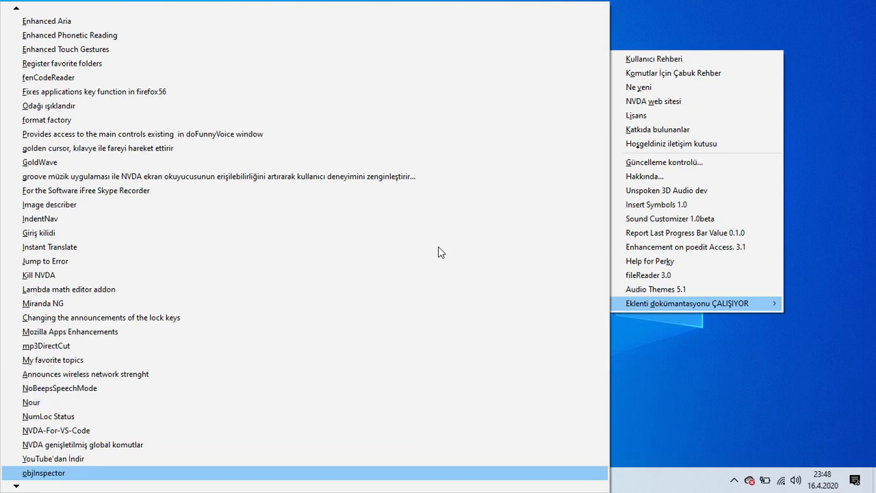
{"action": "key", "text": "Down"}
{"action": "key", "text": "Down"}
{"action": "key", "text": "Down"}
{"action": "key", "text": "Down"}
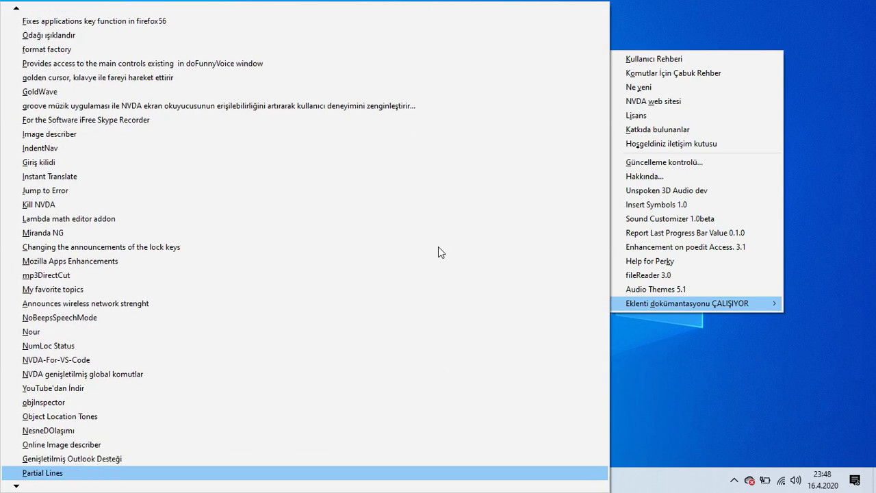
{"action": "key", "text": "Down"}
{"action": "key", "text": "Down"}
{"action": "key", "text": "Down"}
{"action": "key", "text": "Down"}
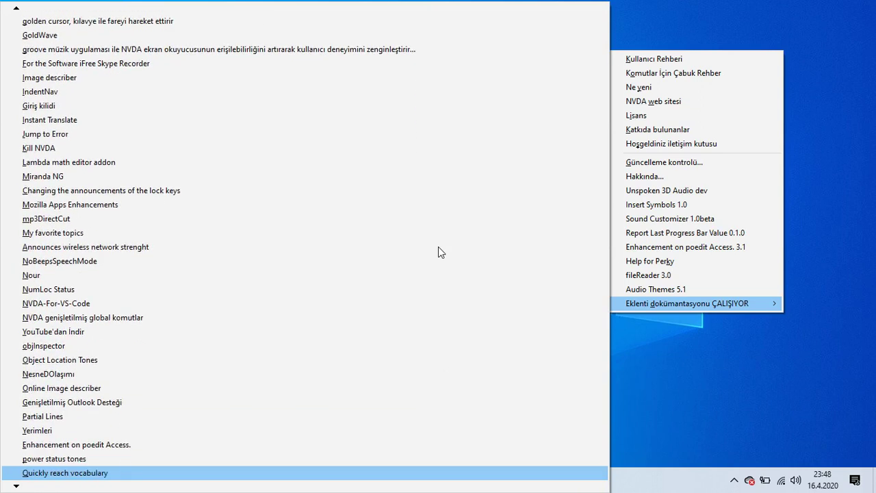
{"action": "key", "text": "Down"}
{"action": "key", "text": "Down"}
{"action": "key", "text": "Down"}
{"action": "key", "text": "Down"}
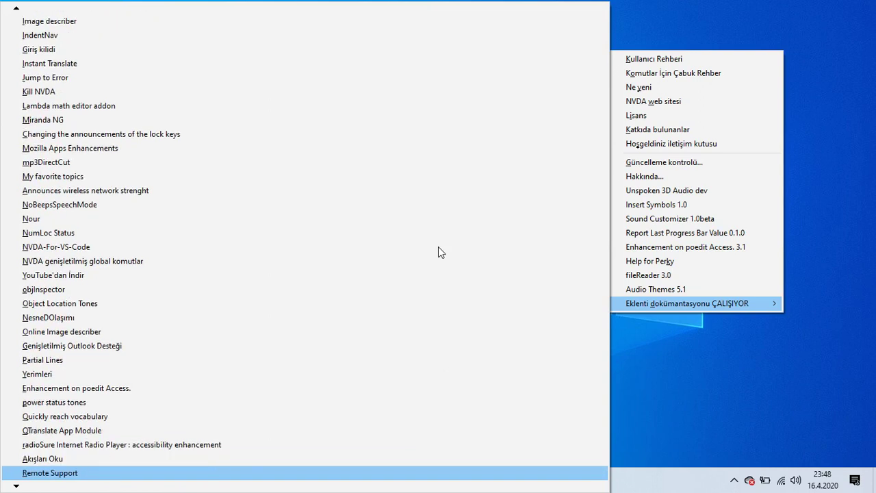
Read through the rest of the add-on documentation list one by one, from Report Passwords down past Windows Magnifier.
{"action": "key", "text": "Down"}
{"action": "key", "text": "Down"}
{"action": "key", "text": "Down"}
{"action": "key", "text": "Down"}
{"action": "key", "text": "Down"}
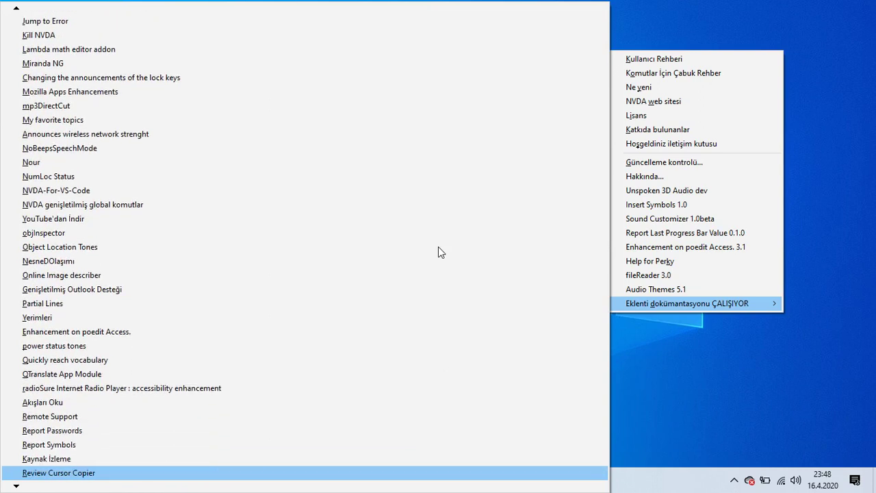
{"action": "key", "text": "Down"}
{"action": "key", "text": "Down"}
{"action": "key", "text": "Down"}
{"action": "key", "text": "Down"}
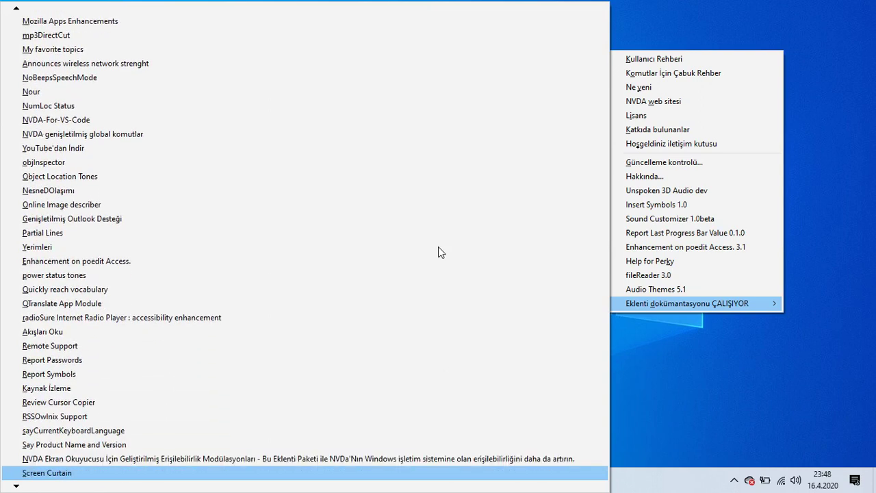
{"action": "key", "text": "Down"}
{"action": "key", "text": "Down"}
{"action": "key", "text": "Down"}
{"action": "key", "text": "Down"}
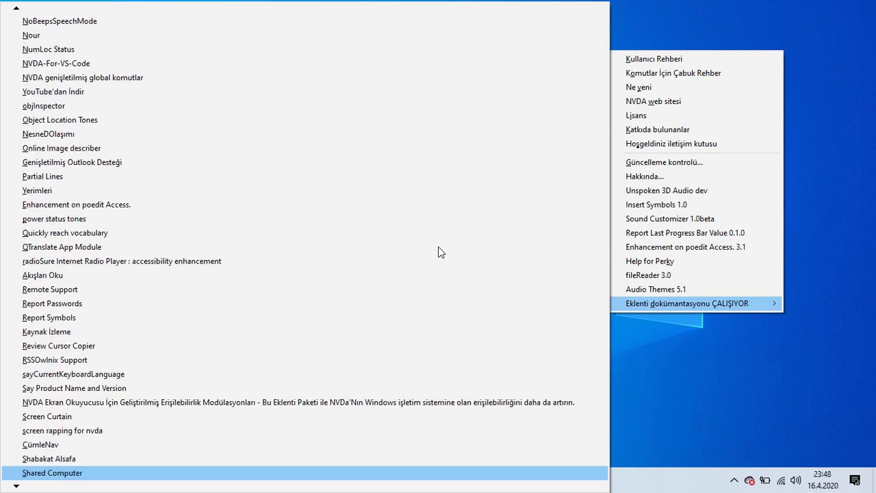
{"action": "key", "text": "Down"}
{"action": "key", "text": "Down"}
{"action": "key", "text": "Down"}
{"action": "key", "text": "Down"}
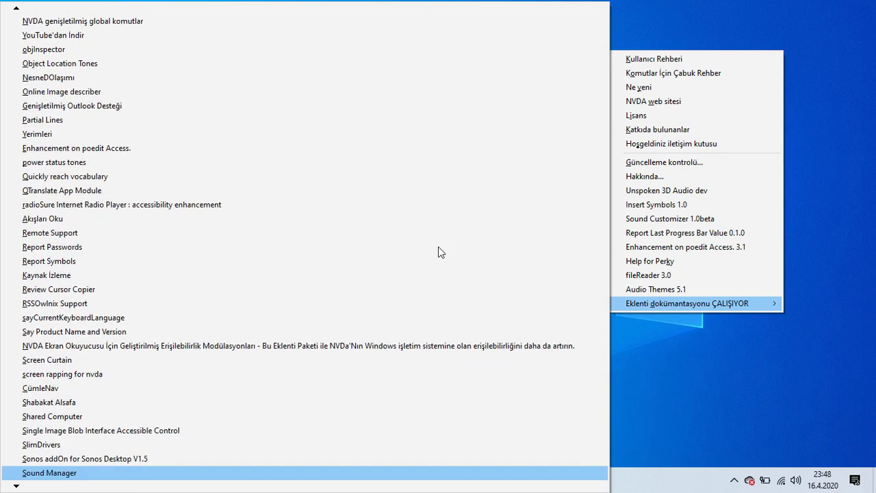
{"action": "key", "text": "Down"}
{"action": "key", "text": "Down"}
{"action": "key", "text": "Down"}
{"action": "key", "text": "Down"}
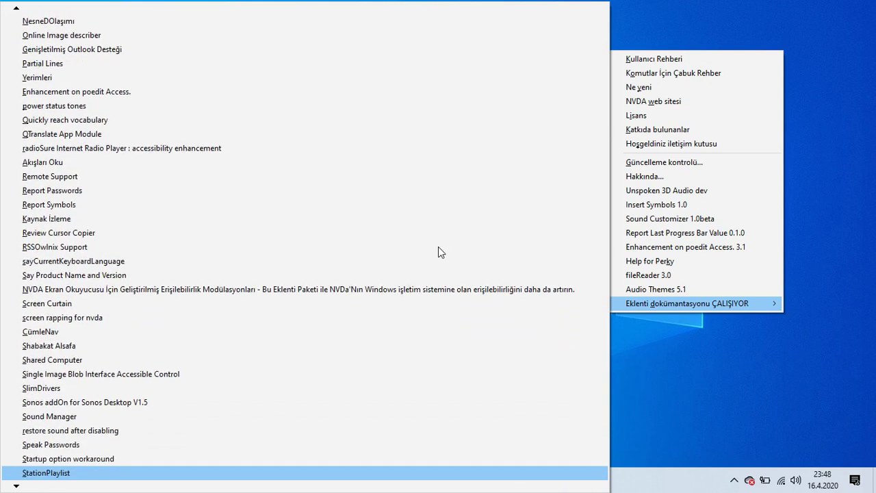
{"action": "key", "text": "Down"}
{"action": "key", "text": "Down"}
{"action": "key", "text": "Down"}
{"action": "key", "text": "Down"}
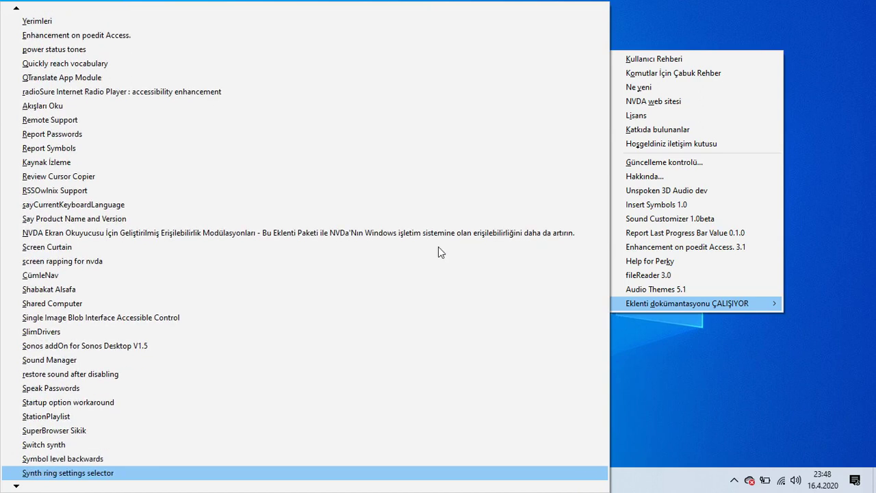
{"action": "key", "text": "Down"}
{"action": "key", "text": "Down"}
{"action": "key", "text": "Down"}
{"action": "key", "text": "Down"}
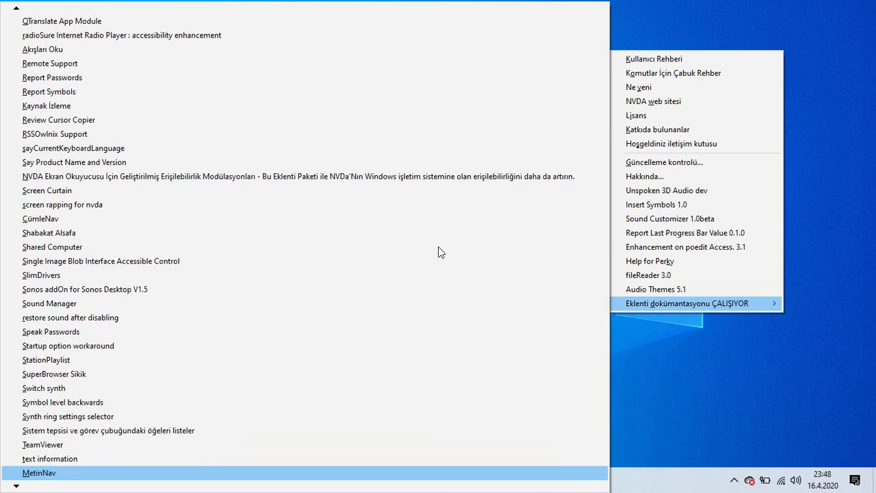
{"action": "key", "text": "Down"}
{"action": "key", "text": "Down"}
{"action": "key", "text": "Down"}
{"action": "key", "text": "Down"}
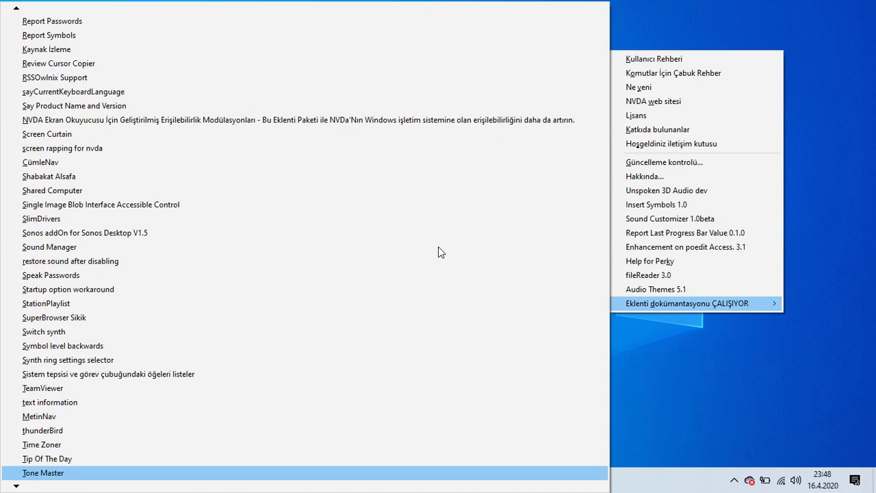
{"action": "key", "text": "Down"}
{"action": "key", "text": "Down"}
{"action": "key", "text": "Down"}
{"action": "key", "text": "Down"}
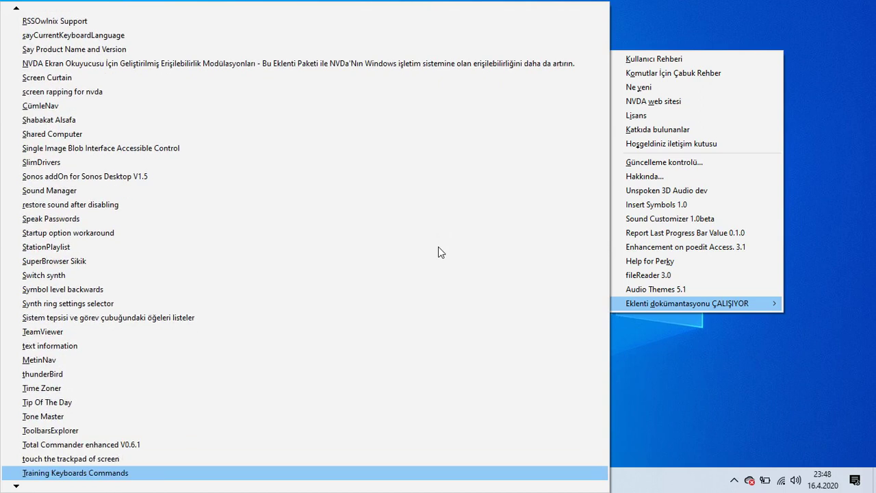
{"action": "key", "text": "Down"}
{"action": "key", "text": "Down"}
{"action": "key", "text": "Down"}
{"action": "key", "text": "Down"}
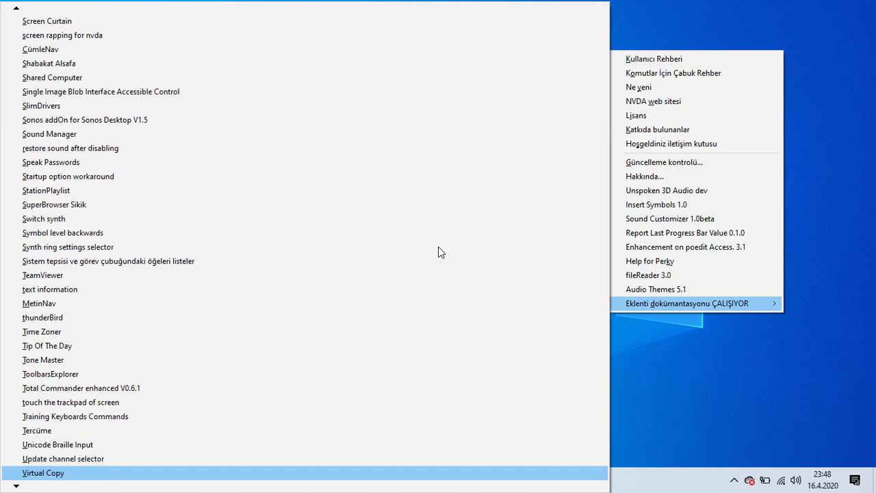
{"action": "key", "text": "Down"}
{"action": "key", "text": "Down"}
{"action": "key", "text": "Down"}
{"action": "key", "text": "Down"}
{"action": "key", "text": "Down"}
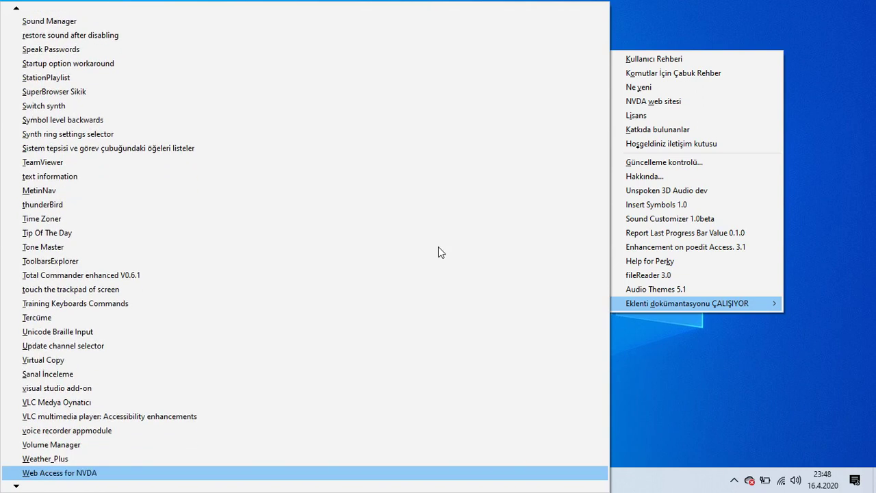
{"action": "key", "text": "Down"}
{"action": "key", "text": "Down"}
{"action": "key", "text": "Down"}
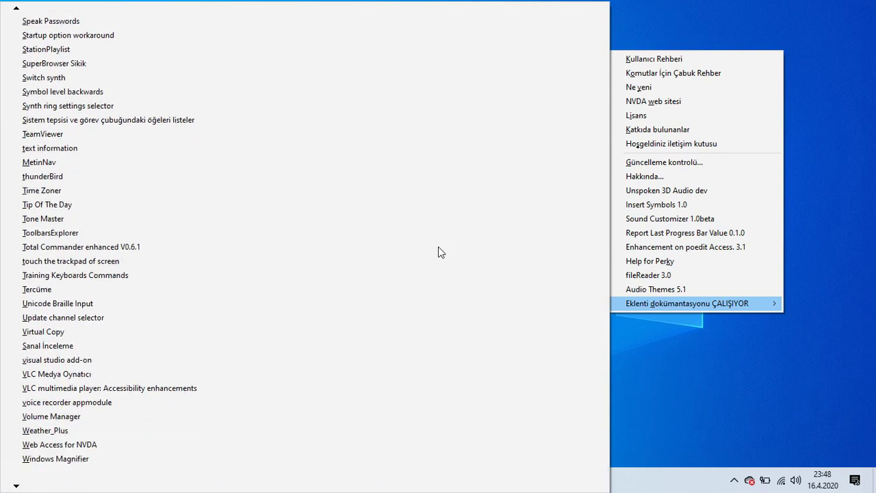
{"action": "key", "text": "Down"}
{"action": "key", "text": "Down"}
Review the first documentation entries again, from Eklenti komutları to Almaany, and close the documentation list and the Yardım entries.
{"action": "key", "text": "Home"}
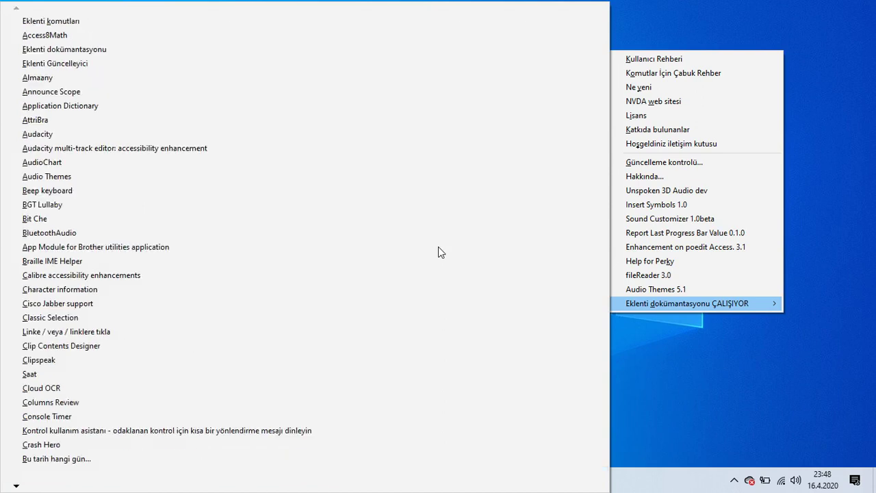
{"action": "key", "text": "Down"}
{"action": "key", "text": "Down"}
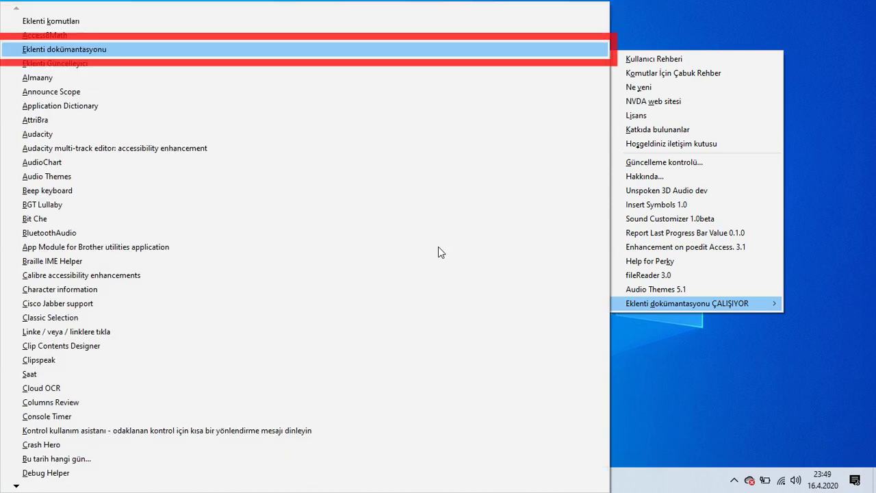
{"action": "key", "text": "Down"}
{"action": "key", "text": "Down"}
{"action": "key", "text": "Down"}
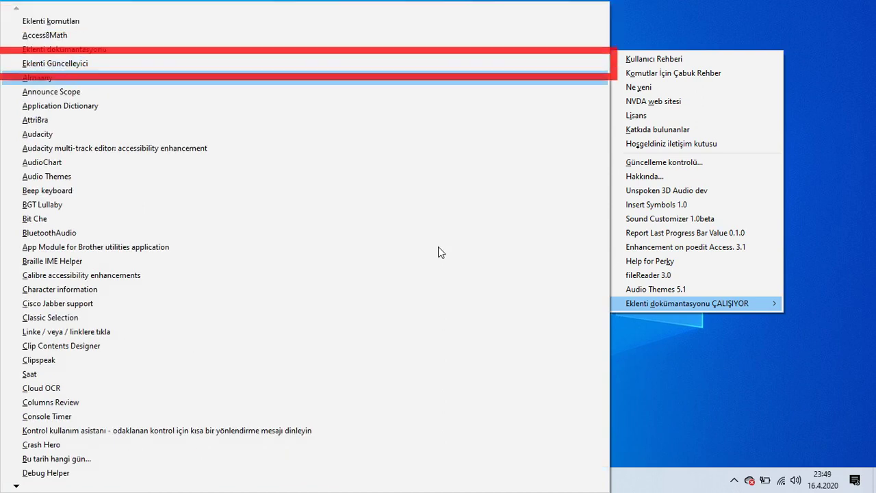
{"action": "key", "text": "Escape"}
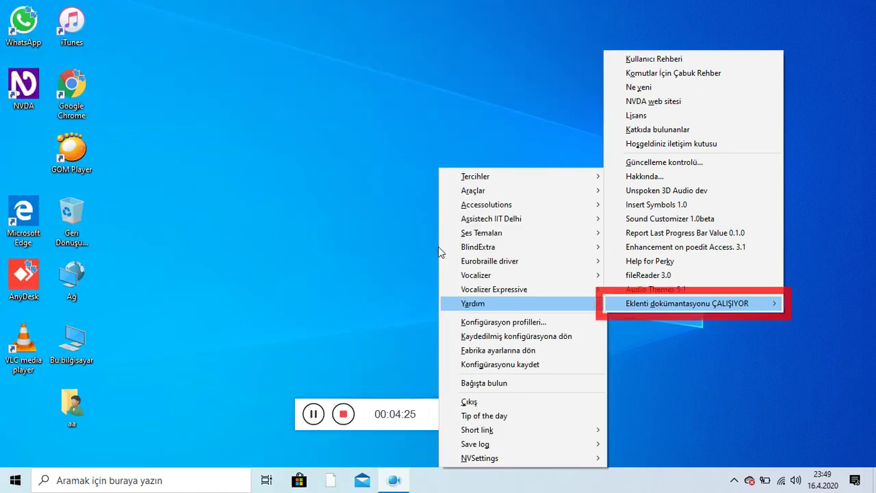
{"action": "key", "text": "Escape"}
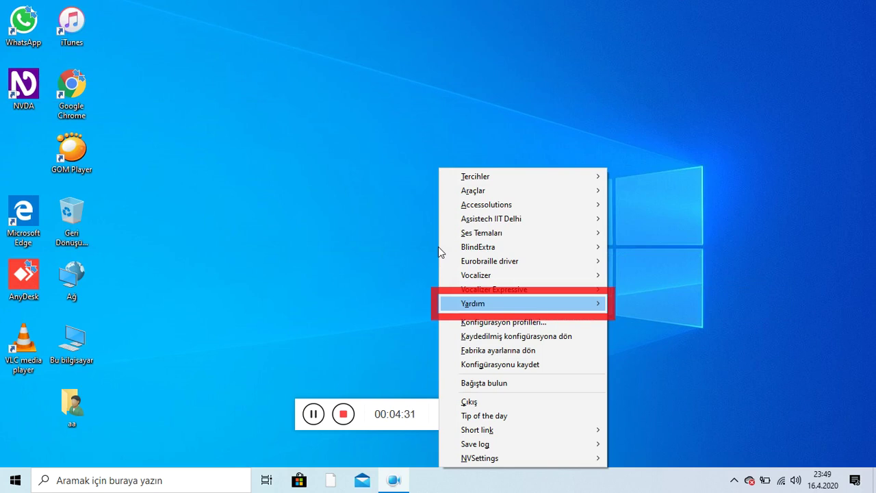
Check the last of the Tercihler entries, ApprentiClavier: accessibility enhancement - settings, and close the NVDA menu.
{"action": "key", "text": "Up"}
{"action": "key", "text": "Up"}
{"action": "key", "text": "Up"}
{"action": "key", "text": "Up"}
{"action": "key", "text": "Up"}
{"action": "key", "text": "Up"}
{"action": "key", "text": "Up"}
{"action": "key", "text": "Up"}
{"action": "key", "text": "Up"}
{"action": "key", "text": "Up"}
{"action": "key", "text": "Down"}
{"action": "key", "text": "Right"}
{"action": "key", "text": "Up"}
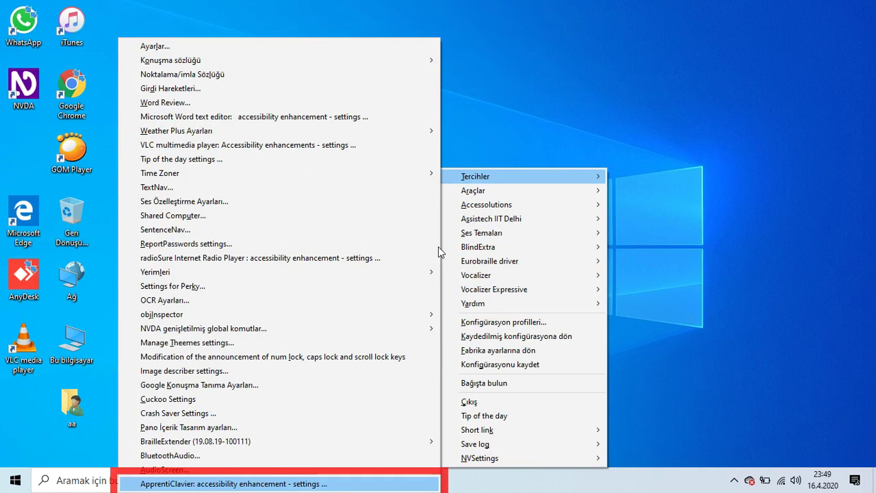
{"action": "key", "text": "Escape"}
{"action": "key", "text": "Escape"}
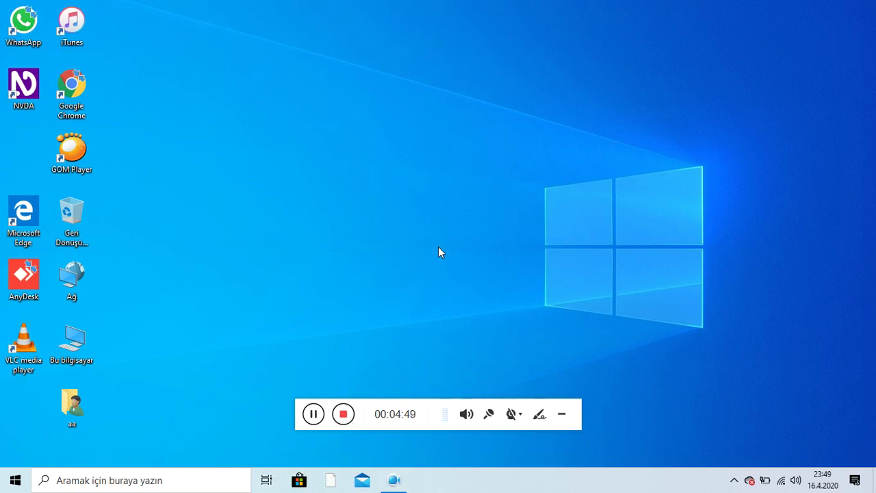
Open NVDA's user configuration folder, Konfigürasyon klasörüm, through NVDA'yı keşfet among the Araçlar entries.
{"action": "key", "text": "insert+n"}
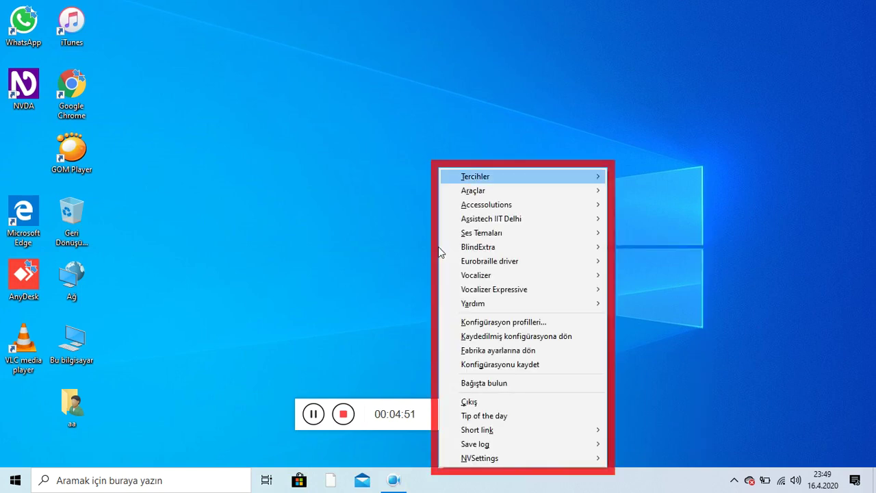
{"action": "key", "text": "Down"}
{"action": "key", "text": "Right"}
{"action": "key", "text": "Down"}
{"action": "key", "text": "Down"}
{"action": "key", "text": "Down"}
{"action": "key", "text": "Down"}
{"action": "key", "text": "Down"}
{"action": "key", "text": "Down"}
{"action": "key", "text": "Down"}
{"action": "key", "text": "Down"}
{"action": "key", "text": "Down"}
{"action": "key", "text": "Down"}
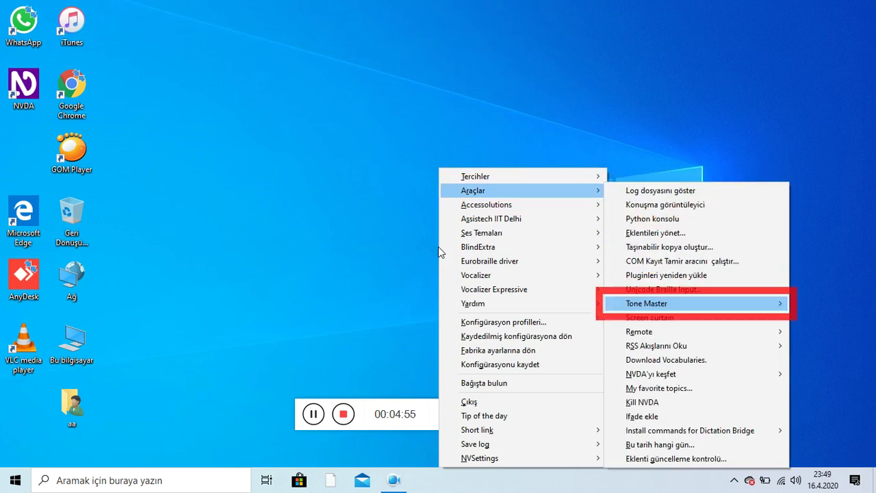
{"action": "key", "text": "Down"}
{"action": "key", "text": "Down"}
{"action": "key", "text": "Down"}
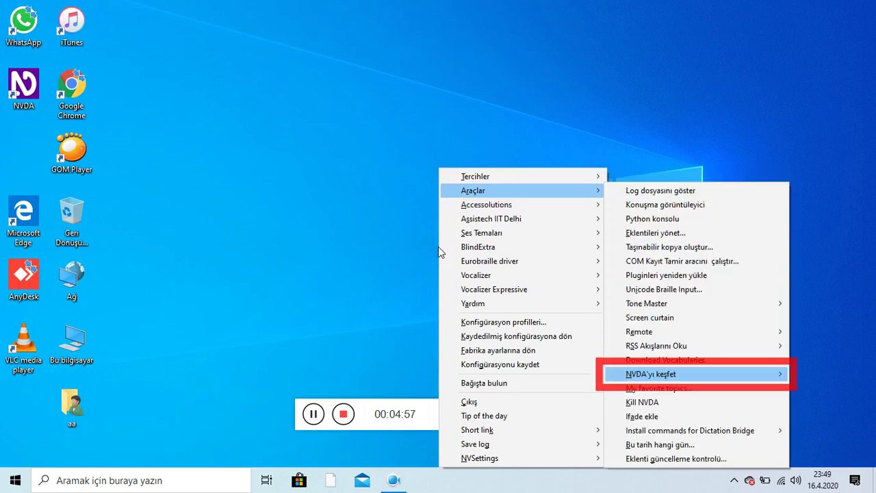
{"action": "key", "text": "Right"}
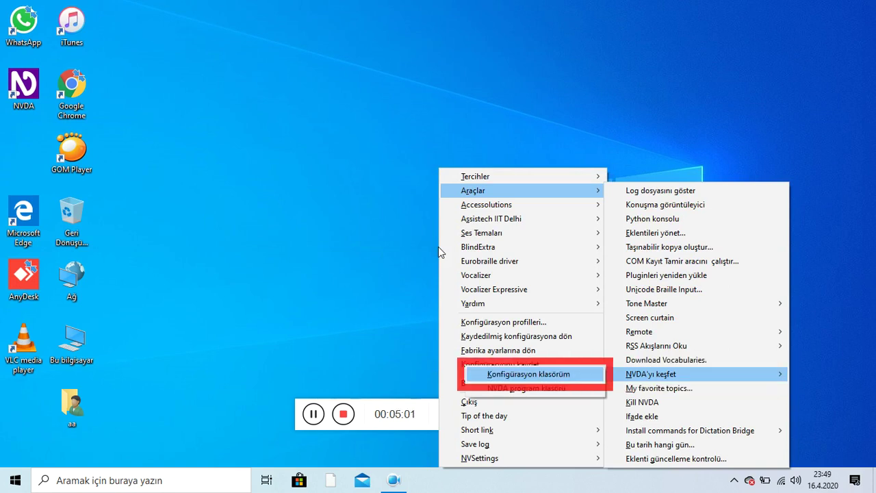
{"action": "key", "text": "Return"}
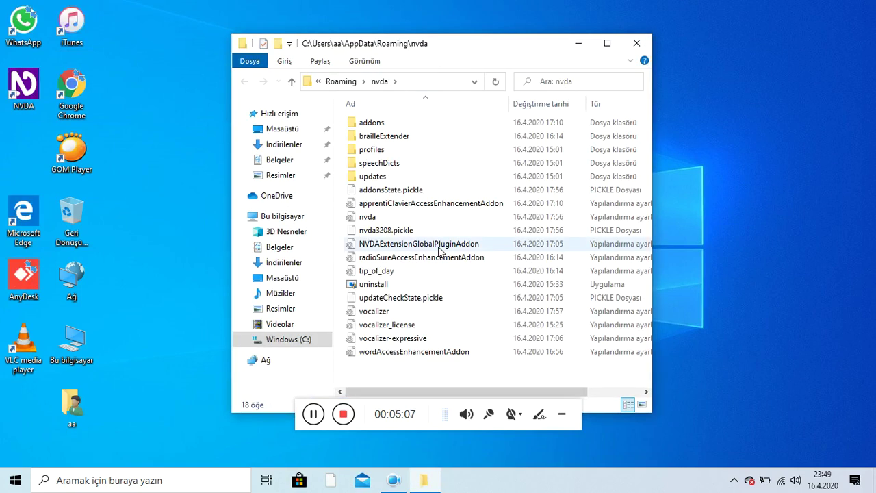
Open the addons folder inside the nvda configuration folder.
{"action": "key", "text": "Down"}
{"action": "key", "text": "Up"}
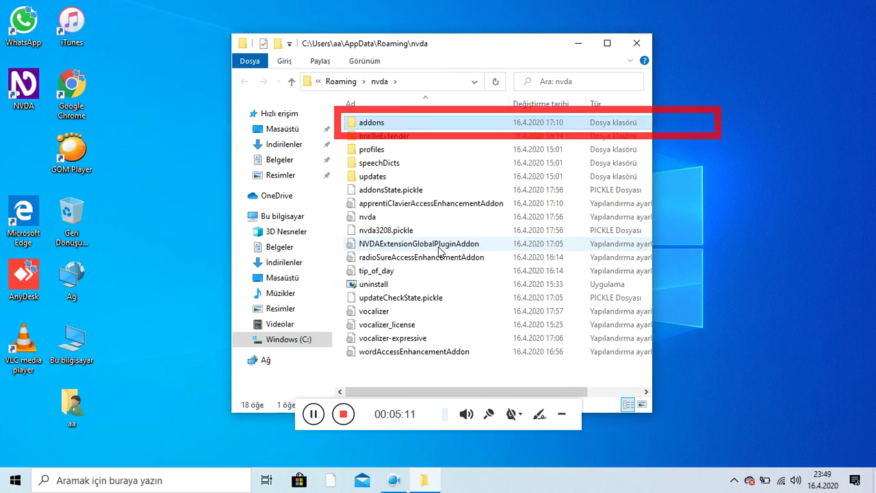
{"action": "key", "text": "Return"}
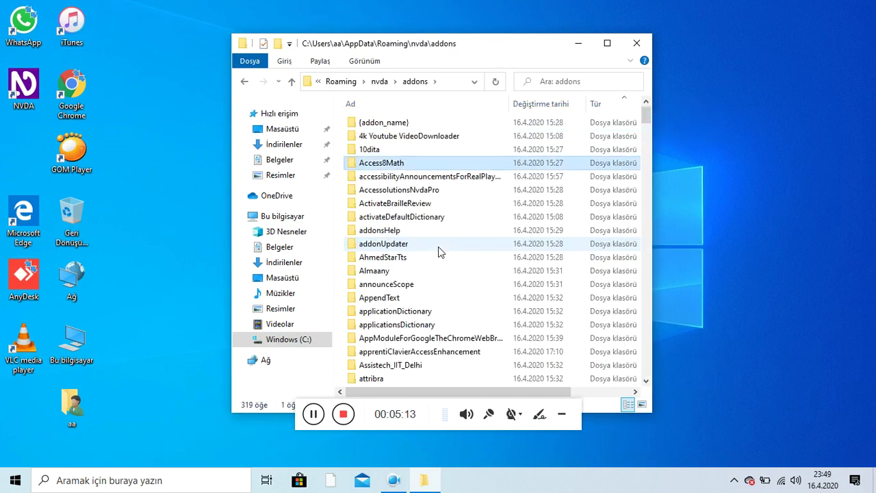
Go through the installed add-on folders and open the apprentiClavierAccessEnhancement folder.
{"action": "key", "text": "Down"}
{"action": "key", "text": "Down"}
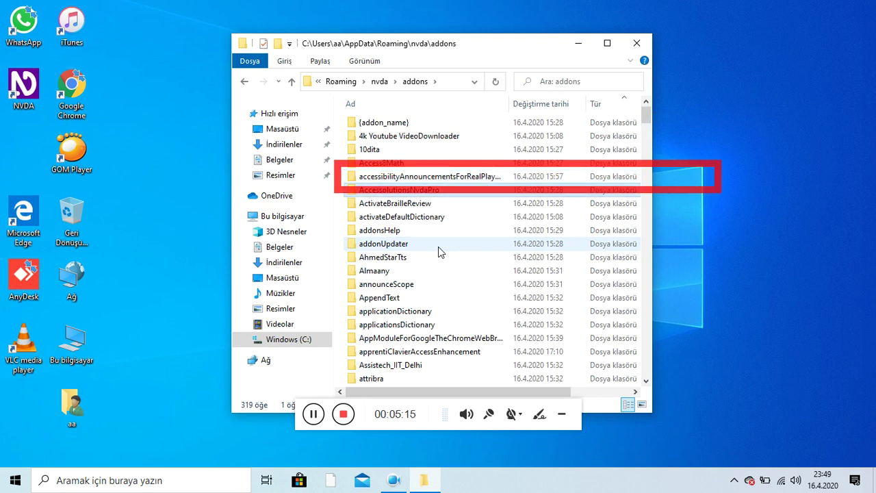
{"action": "key", "text": "Down"}
{"action": "key", "text": "Down"}
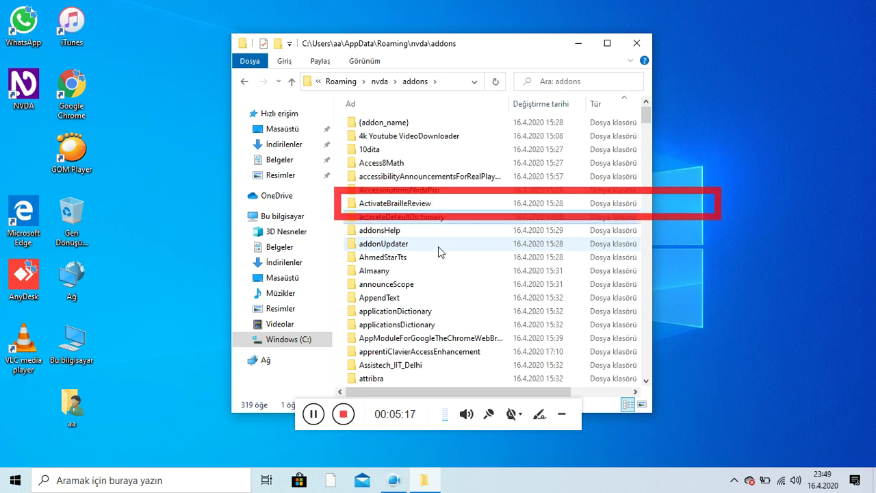
{"action": "key", "text": "Down"}
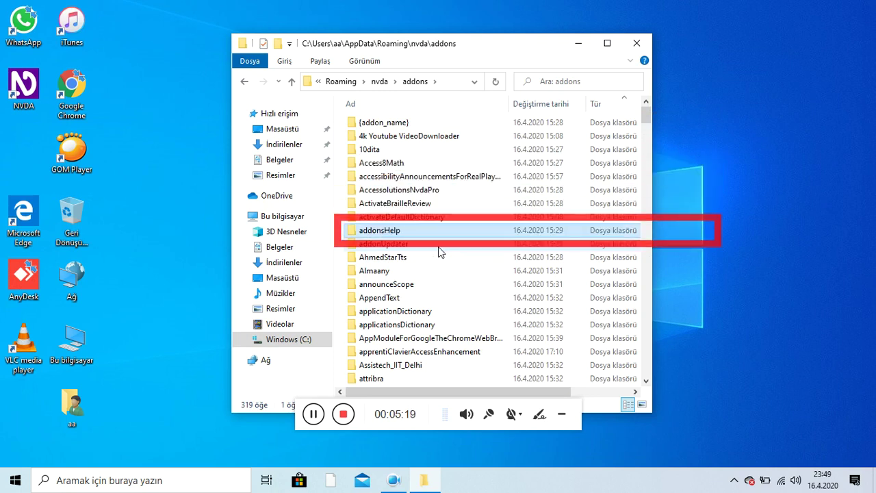
{"action": "key", "text": "Down"}
{"action": "key", "text": "Down"}
{"action": "key", "text": "Down"}
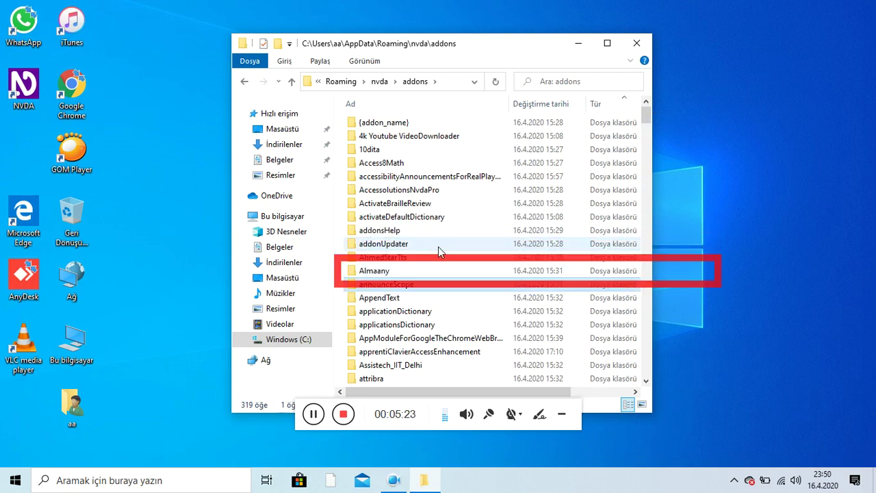
{"action": "key", "text": "Down"}
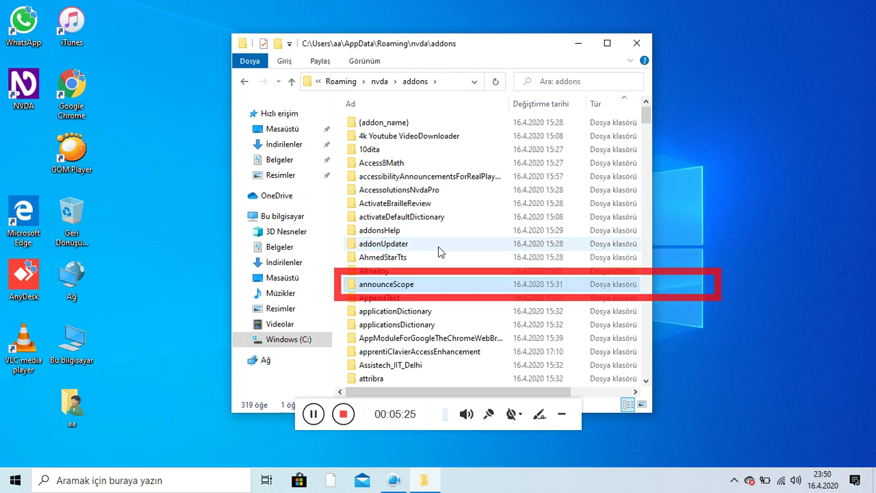
{"action": "key", "text": "Down"}
{"action": "key", "text": "Down"}
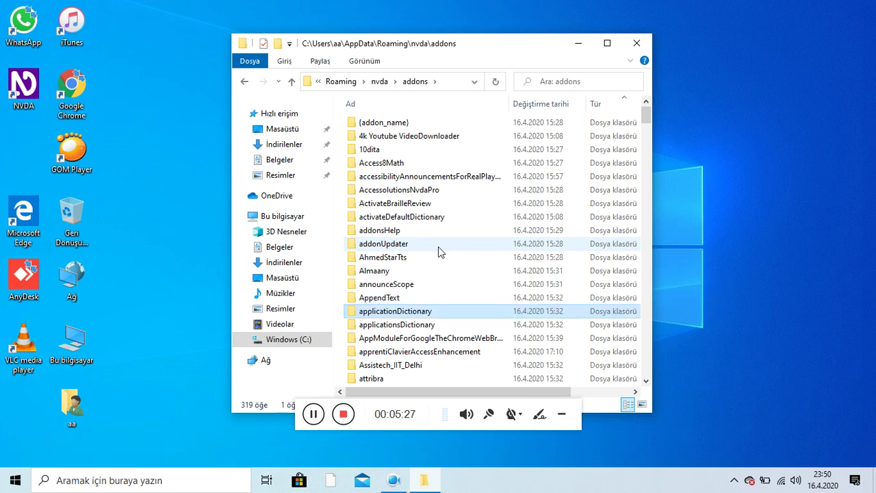
{"action": "key", "text": "Down"}
{"action": "key", "text": "Down"}
{"action": "key", "text": "Down"}
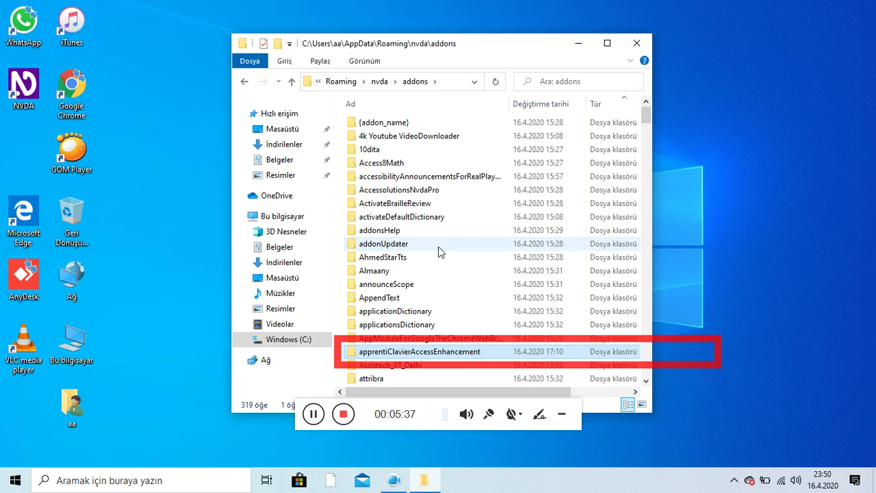
{"action": "key", "text": "Return"}
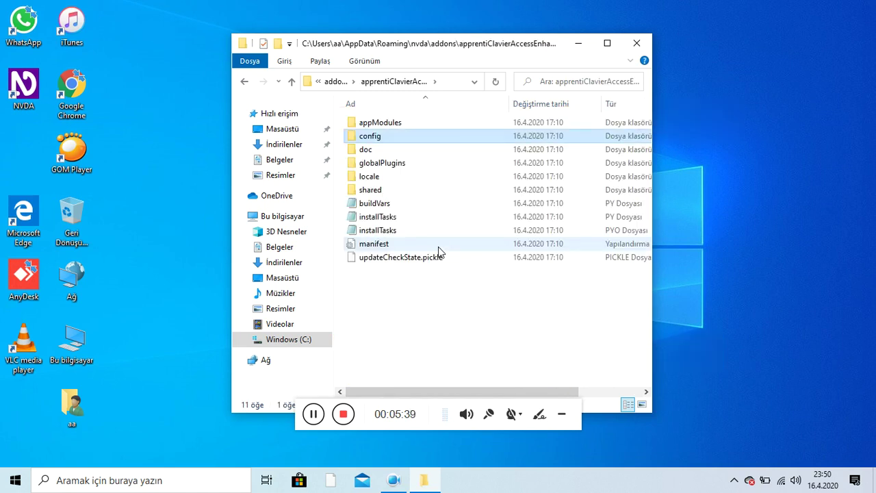
Open the en folder inside the doc folder of the apprentiClavierAccessEnhancement add-on.
{"action": "key", "text": "space"}
{"action": "key", "text": "Down"}
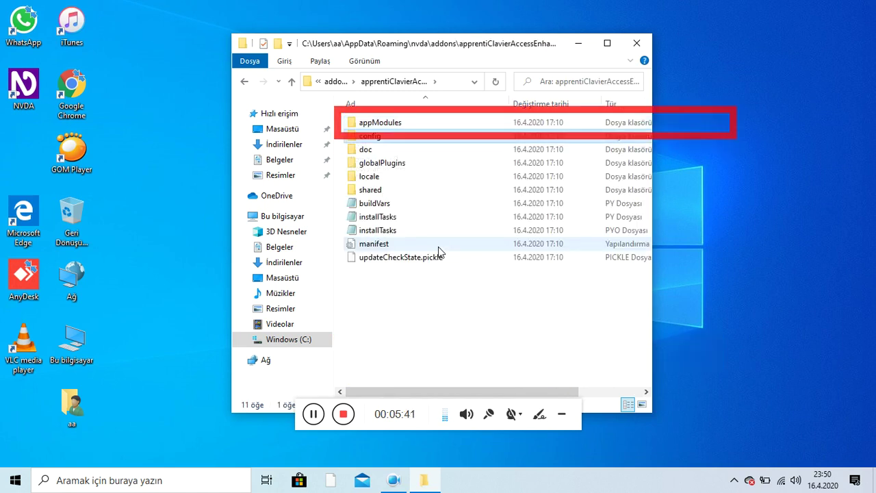
{"action": "key", "text": "Down"}
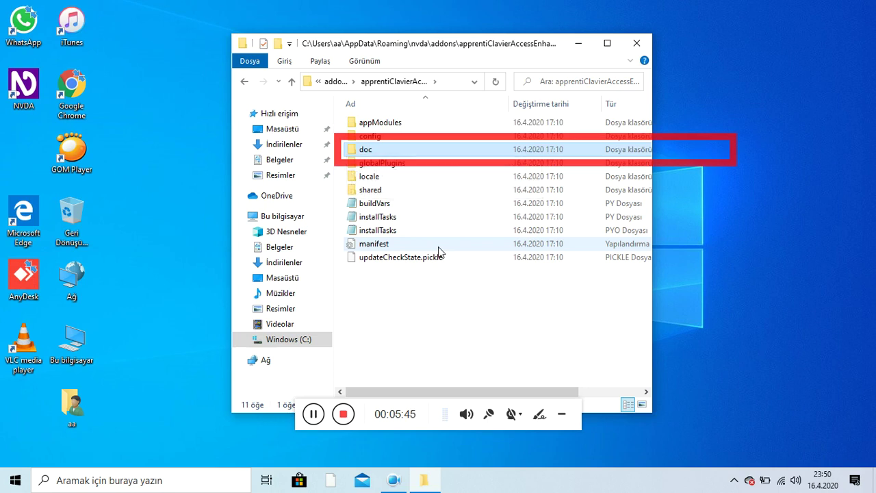
{"action": "key", "text": "Return"}
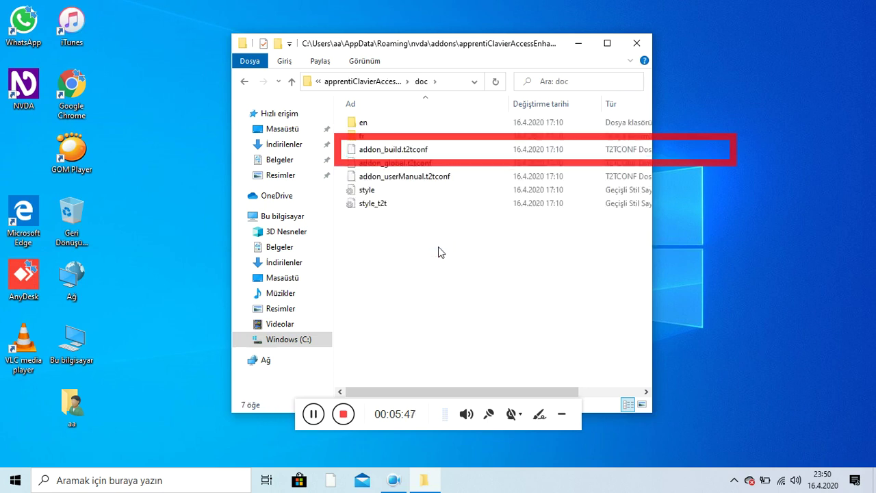
{"action": "key", "text": "Down"}
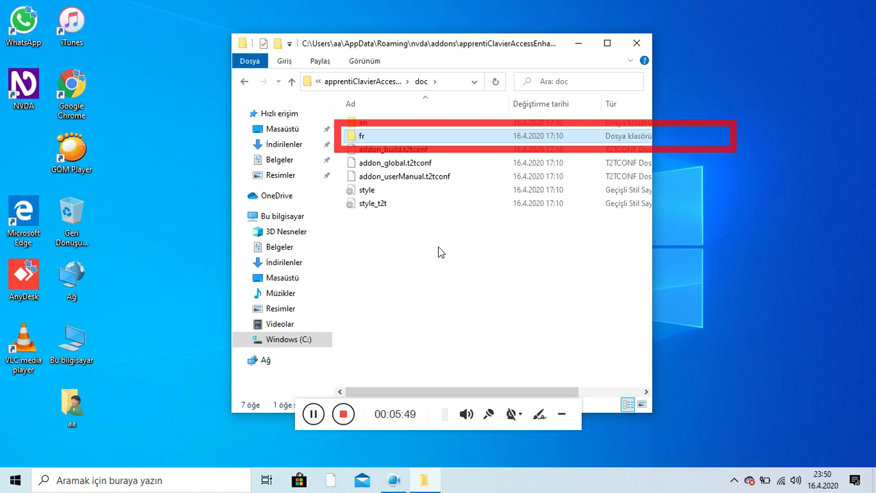
{"action": "key", "text": "Up"}
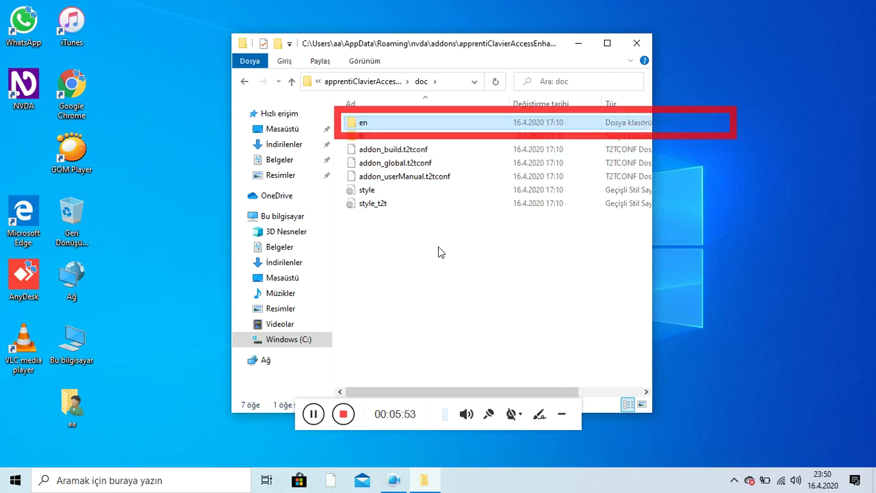
{"action": "key", "text": "Return"}
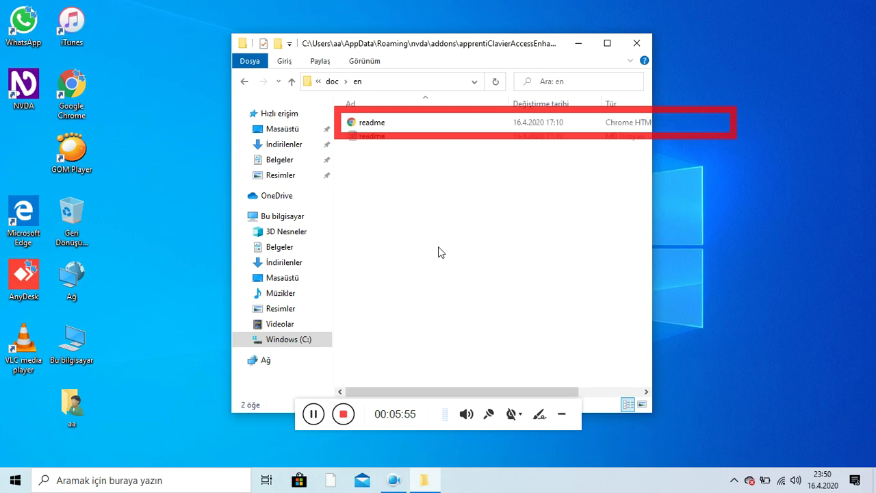
Check the two readme files in the en folder and open the HTML one in the browser.
{"action": "key", "text": "Down"}
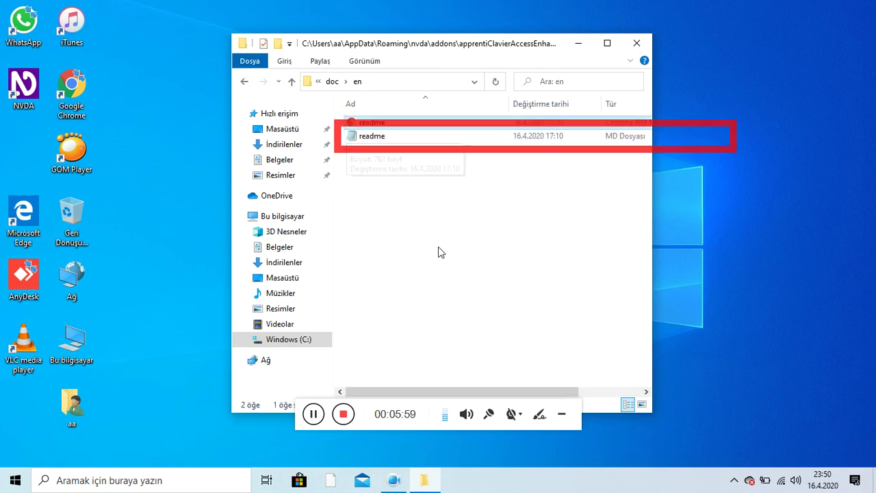
{"action": "key", "text": "Up"}
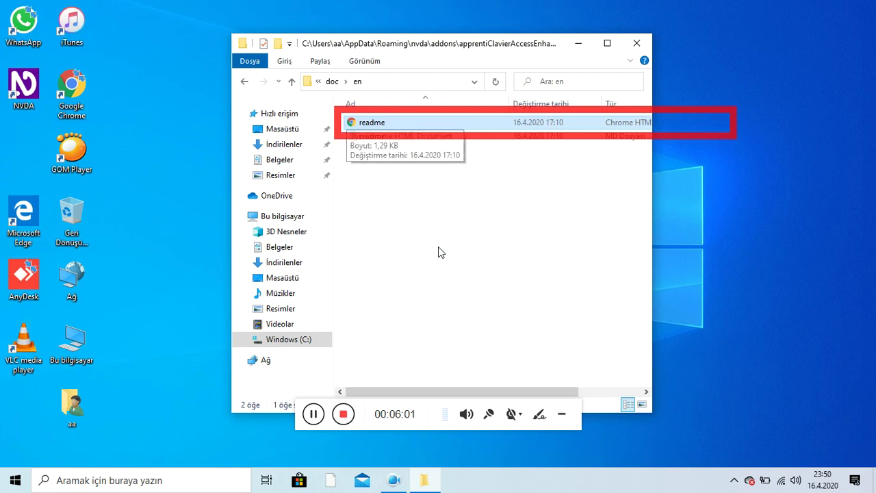
{"action": "key", "text": "Return"}
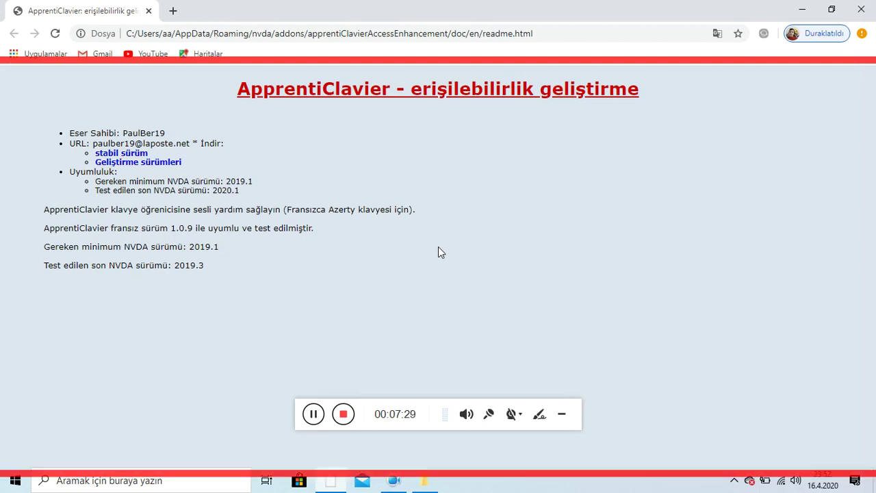
Download the add-on through the readme's stabil sürüm link, and close the browser and the folder window.
{"action": "key", "text": "Tab"}
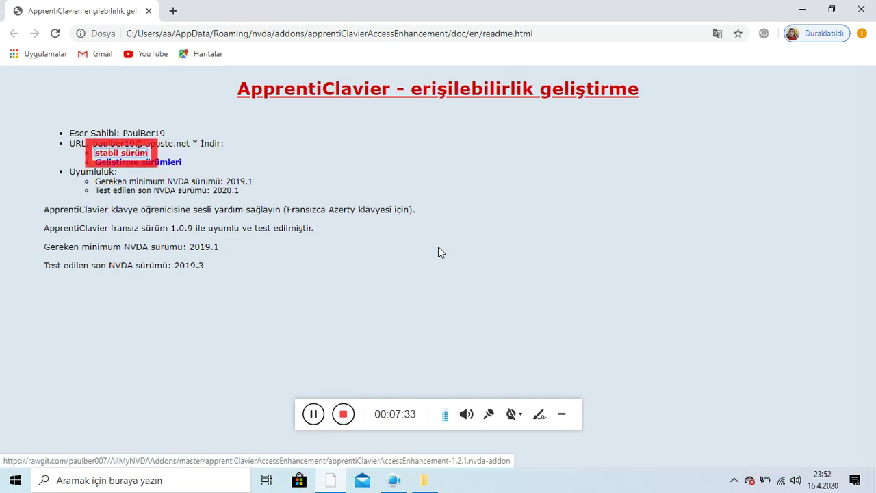
{"action": "key", "text": "Tab"}
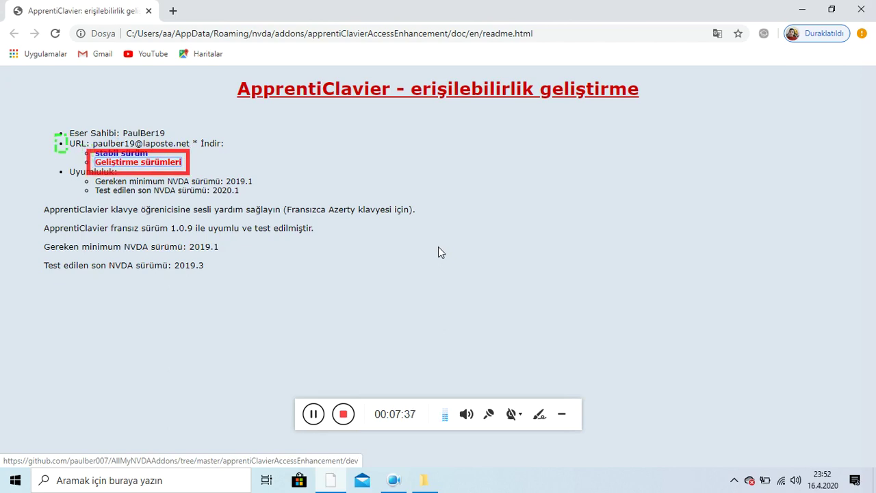
{"action": "key", "text": "shift+Tab"}
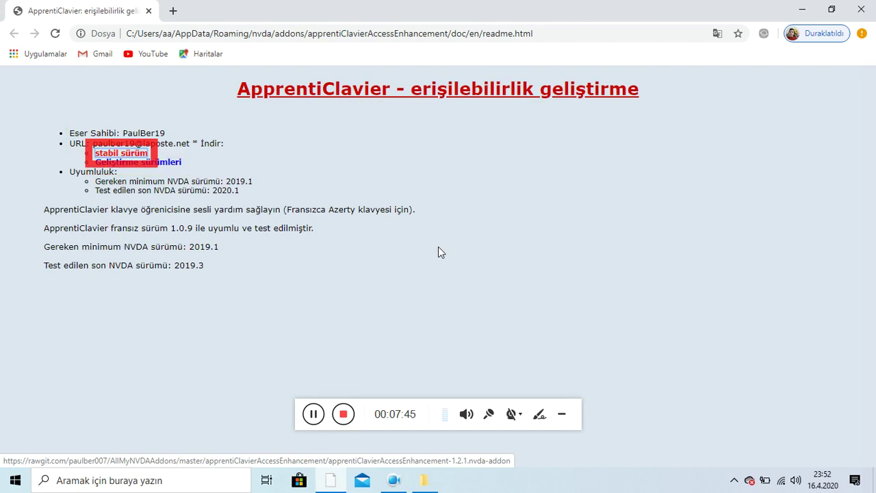
{"action": "key", "text": "Return"}
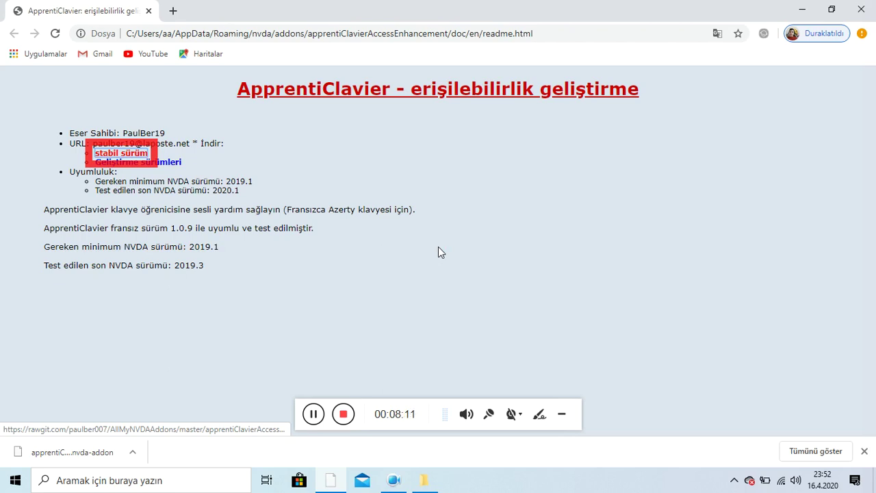
{"action": "key", "text": "alt+F4"}
{"action": "key", "text": "alt+F4"}
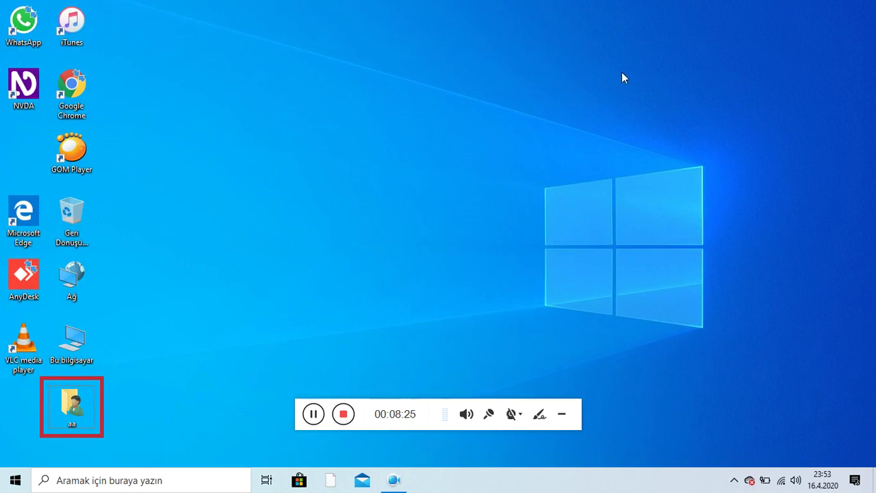
Open the İndirilenler folder from Bu bilgisayar and select the downloaded apprentiClavierAccessEnhancement-1.2.1 file.
{"action": "key", "text": "Up"}
{"action": "key", "text": "Left"}
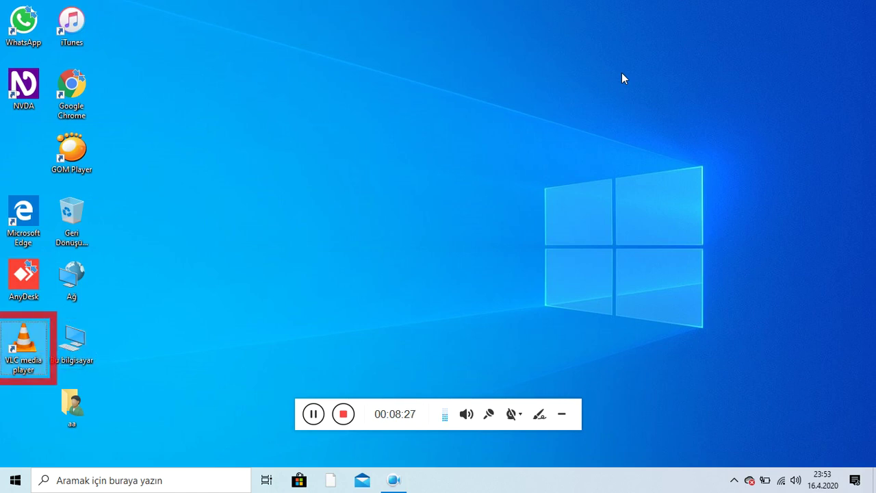
{"action": "key", "text": "Right"}
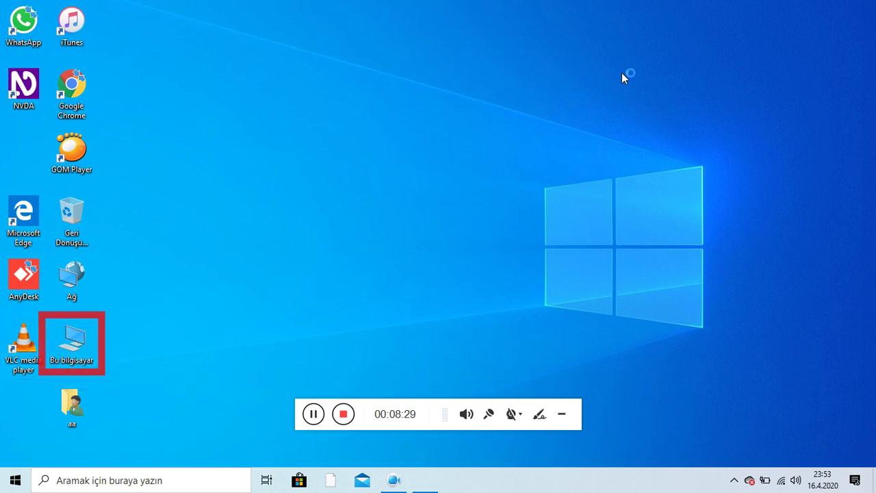
{"action": "key", "text": "Return"}
{"action": "key", "text": "Down"}
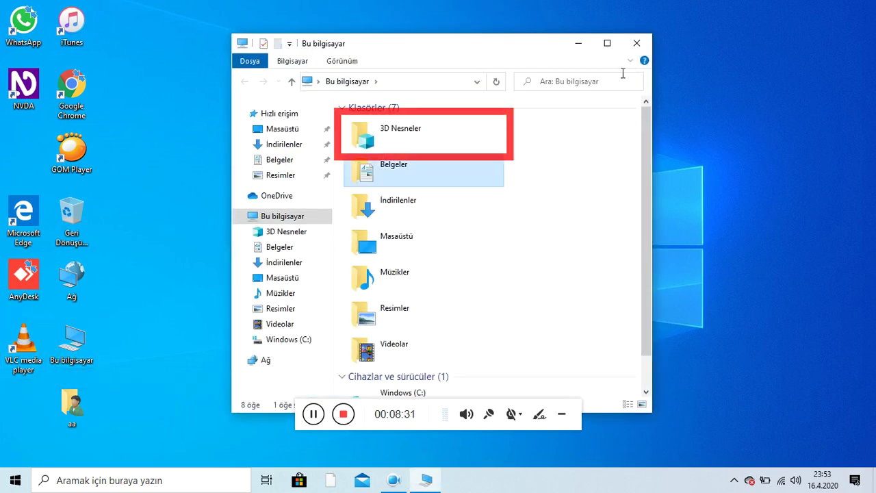
{"action": "key", "text": "Down"}
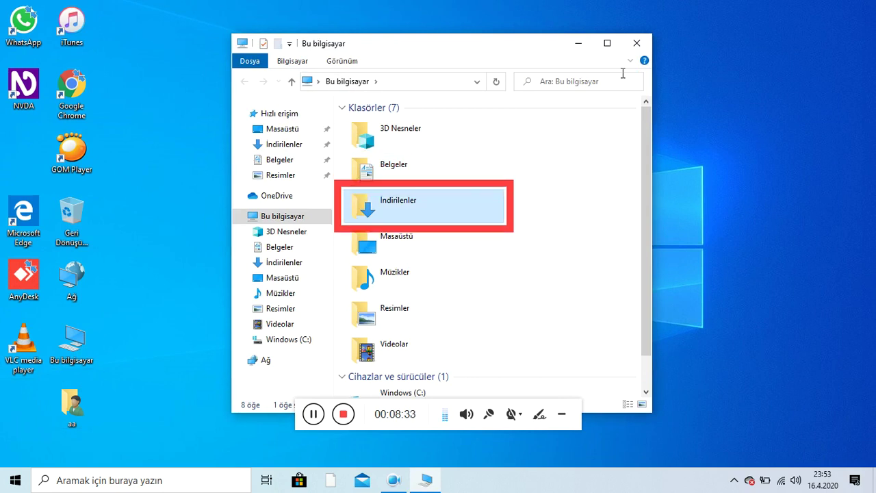
{"action": "key", "text": "Return"}
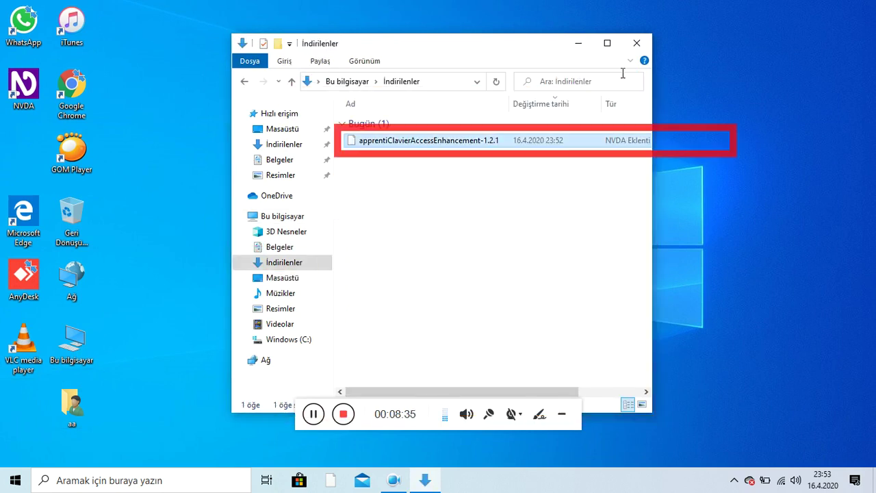
{"action": "key", "text": "Up"}
{"action": "key", "text": "Down"}
Open the Eklenti Yöneticisi from the Araçlar entries of the NVDA menu.
{"action": "key", "text": "insert+n"}
{"action": "key", "text": "Down"}
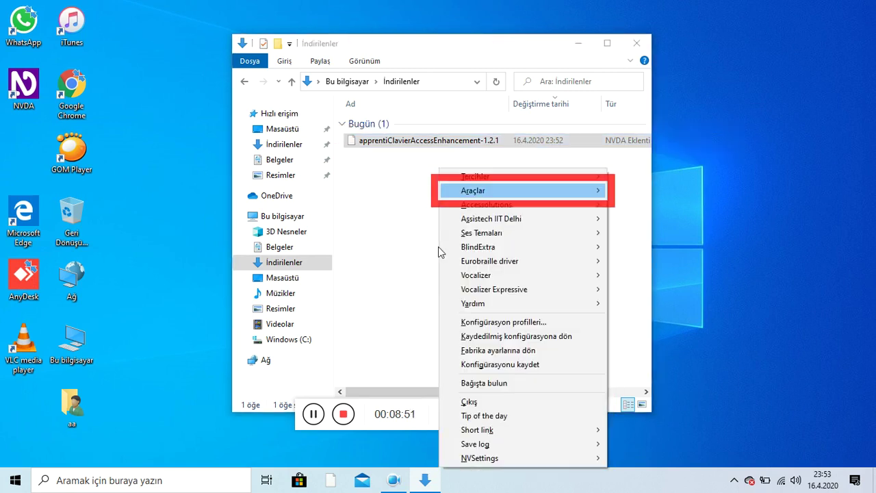
{"action": "key", "text": "Right"}
{"action": "key", "text": "Down"}
{"action": "key", "text": "Down"}
{"action": "key", "text": "Return"}
Find ApprentiClavier: accessibility enhancement among the installed add-ons and view its add-on information.
{"action": "key", "text": "Down"}
{"action": "key", "text": "Down"}
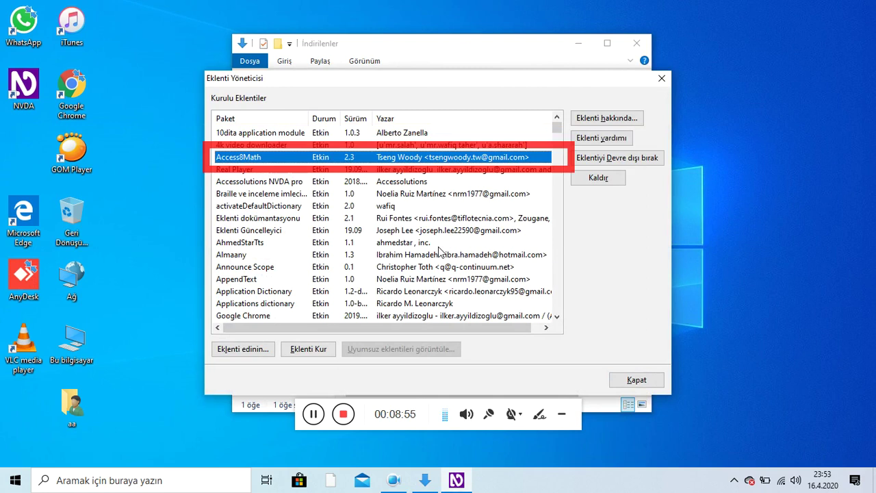
{"action": "key", "text": "Down"}
{"action": "key", "text": "Down"}
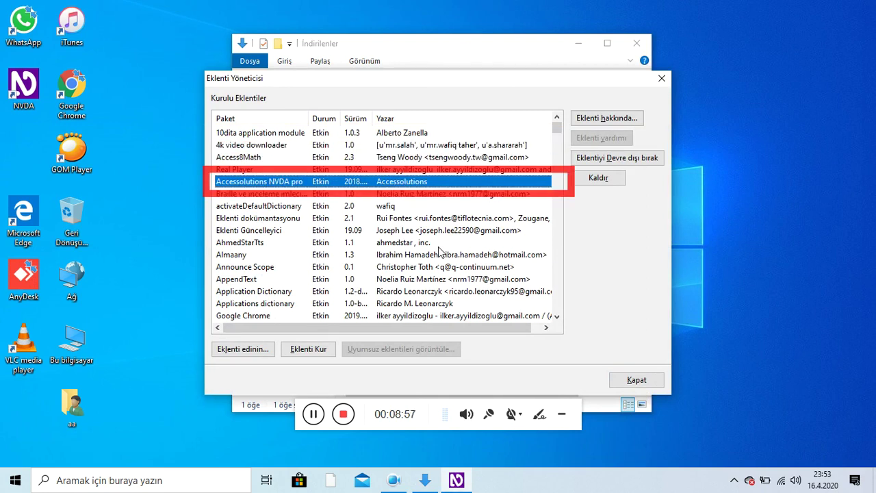
{"action": "key", "text": "Down"}
{"action": "key", "text": "Down"}
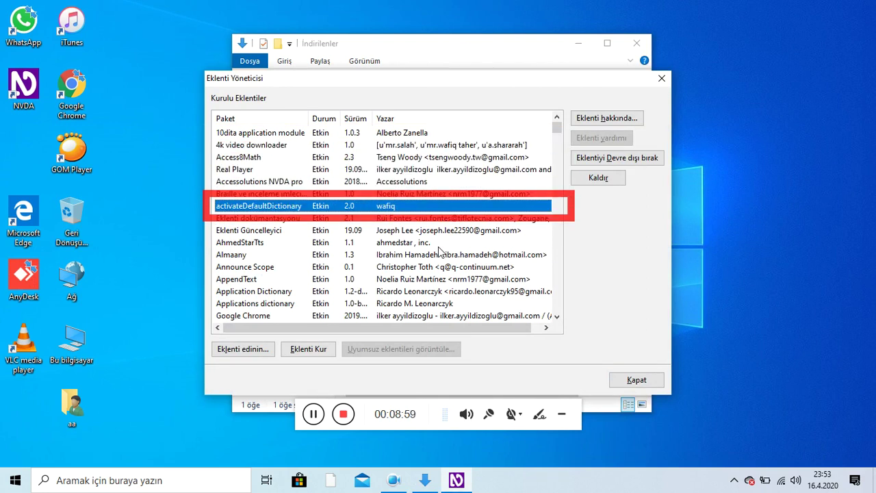
{"action": "key", "text": "Down"}
{"action": "key", "text": "Down"}
{"action": "key", "text": "Down"}
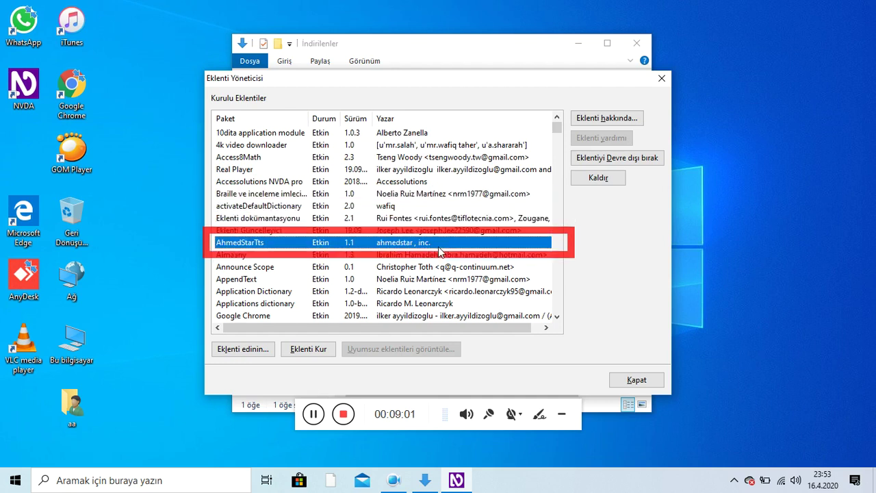
{"action": "key", "text": "Down"}
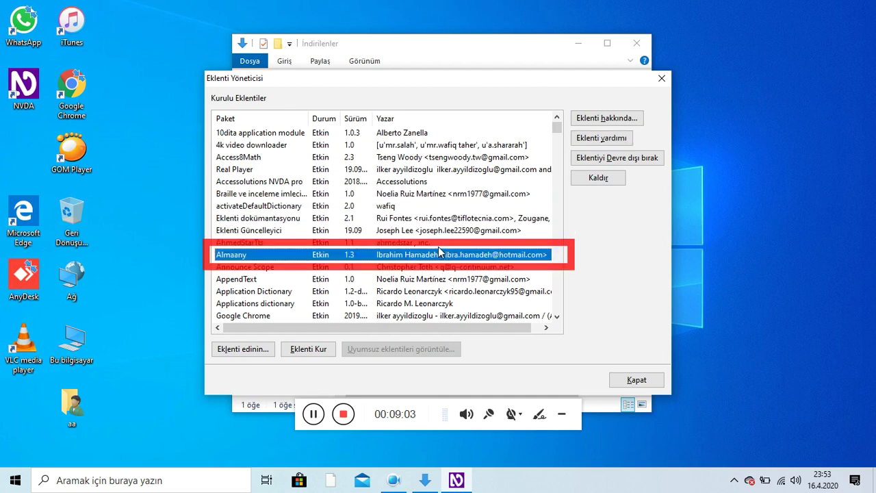
{"action": "key", "text": "Down"}
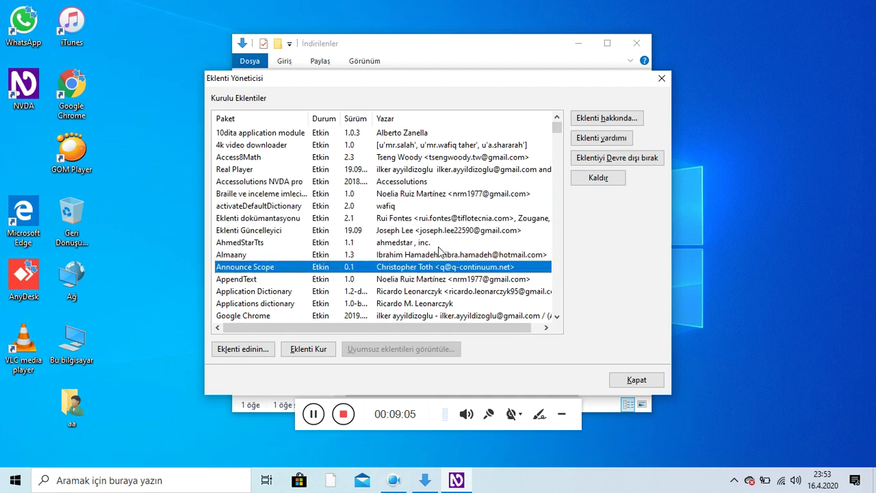
{"action": "key", "text": "Down"}
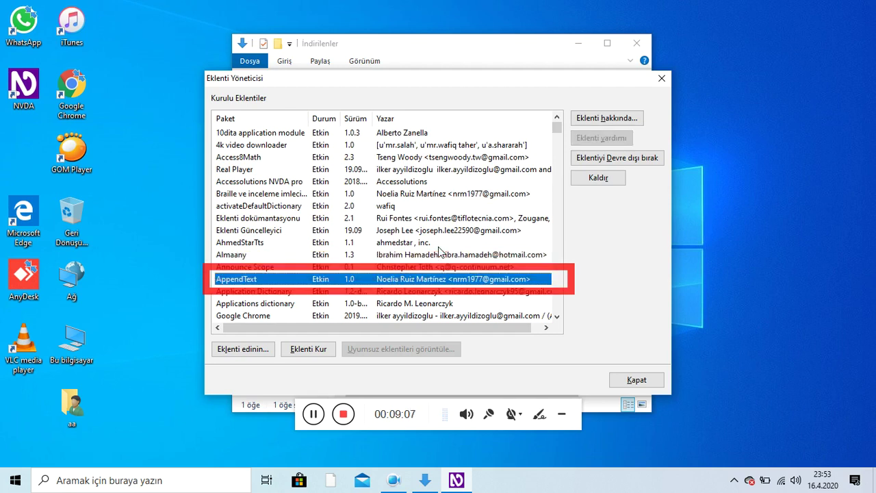
{"action": "key", "text": "Down"}
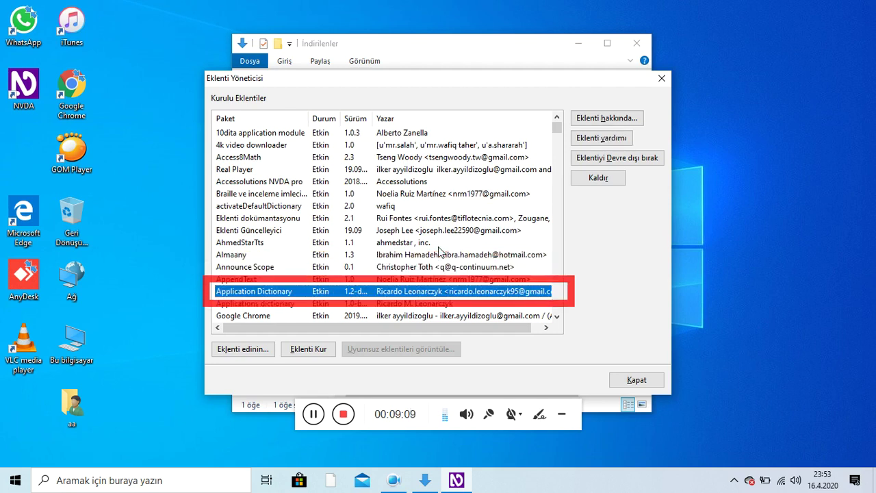
{"action": "key", "text": "Down"}
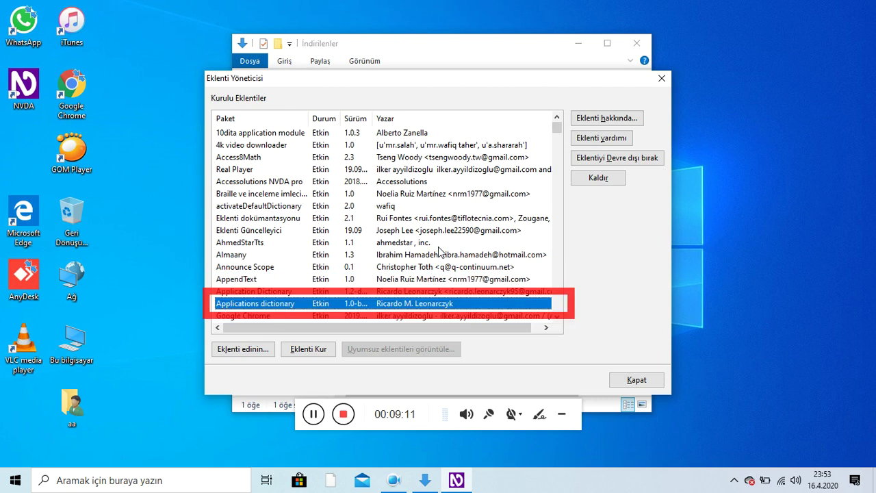
{"action": "key", "text": "Down"}
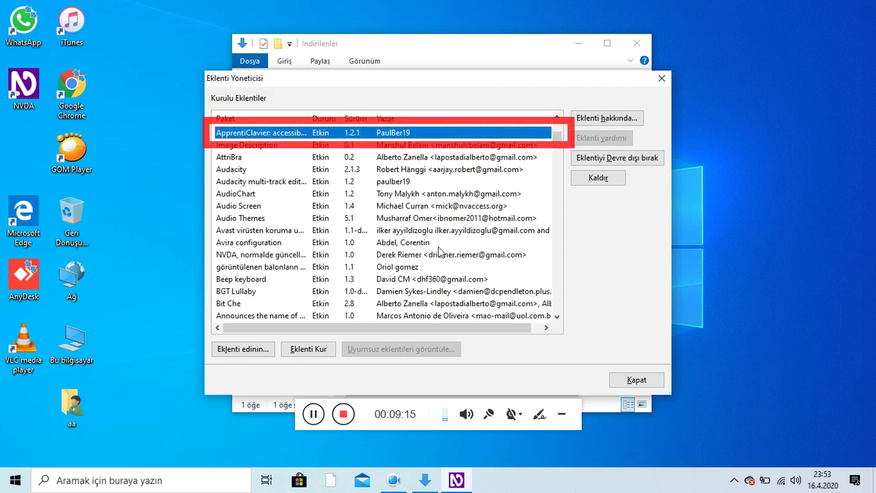
{"action": "key", "text": "Tab"}
{"action": "key", "text": "Return"}
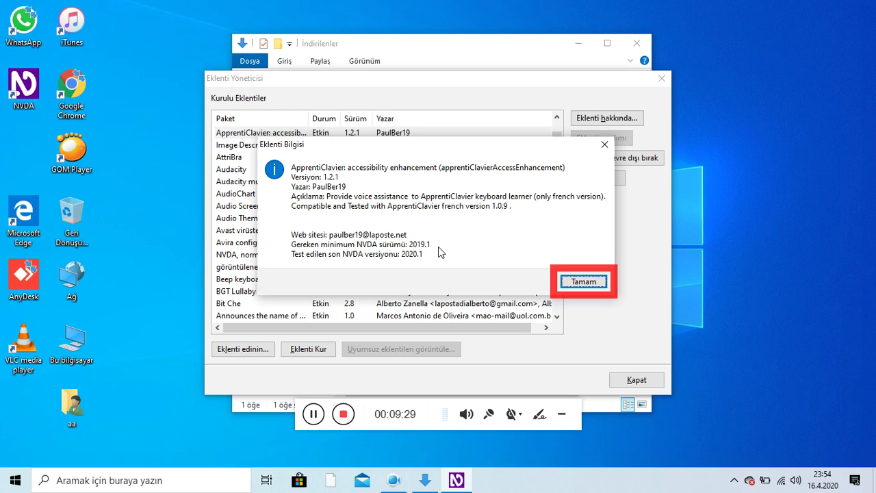
Close the add-on information, the Eklenti Yöneticisi and the İndirilenler folder window.
{"action": "key", "text": "Return"}
{"action": "key", "text": "Escape"}
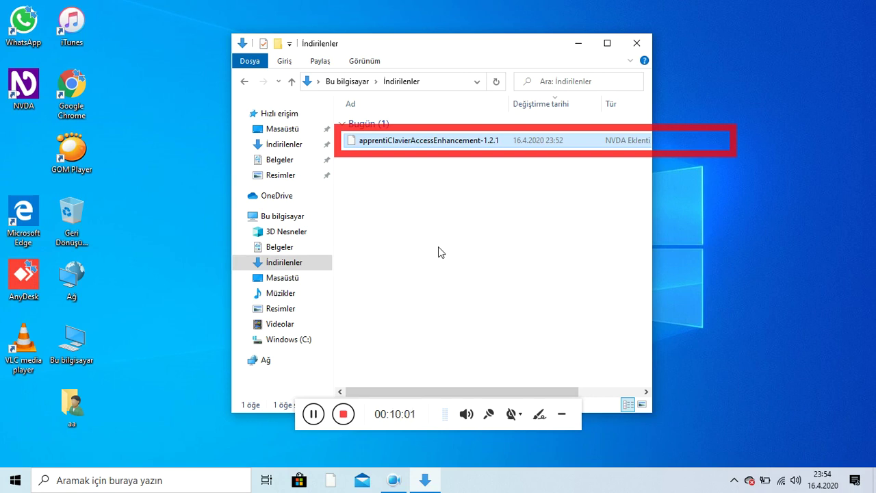
{"action": "key", "text": "alt+F4"}
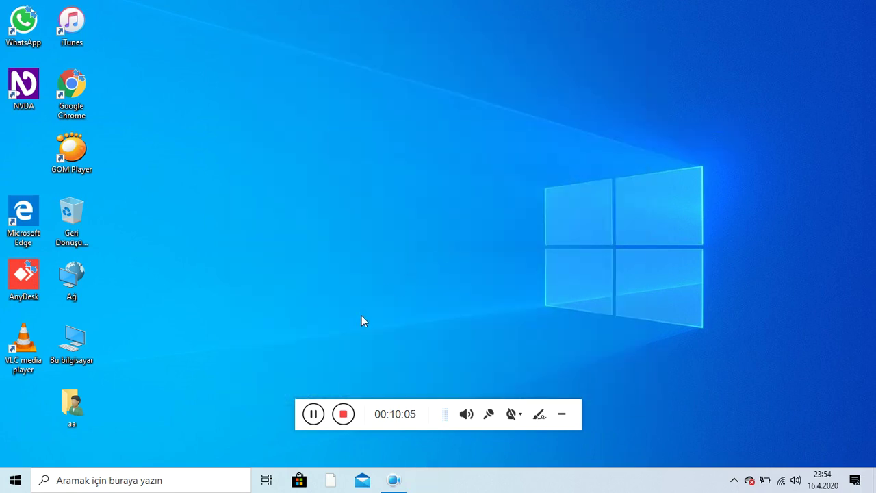
{"action": "left_click", "coordinate": [343, 412]}
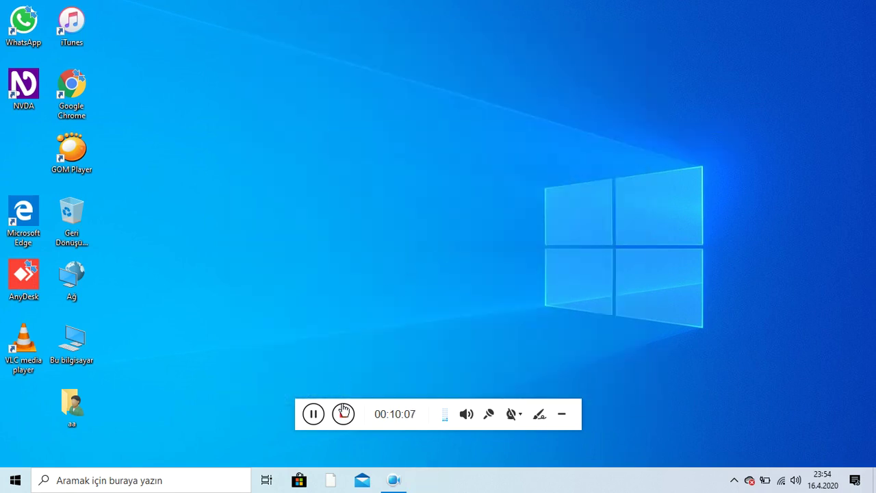